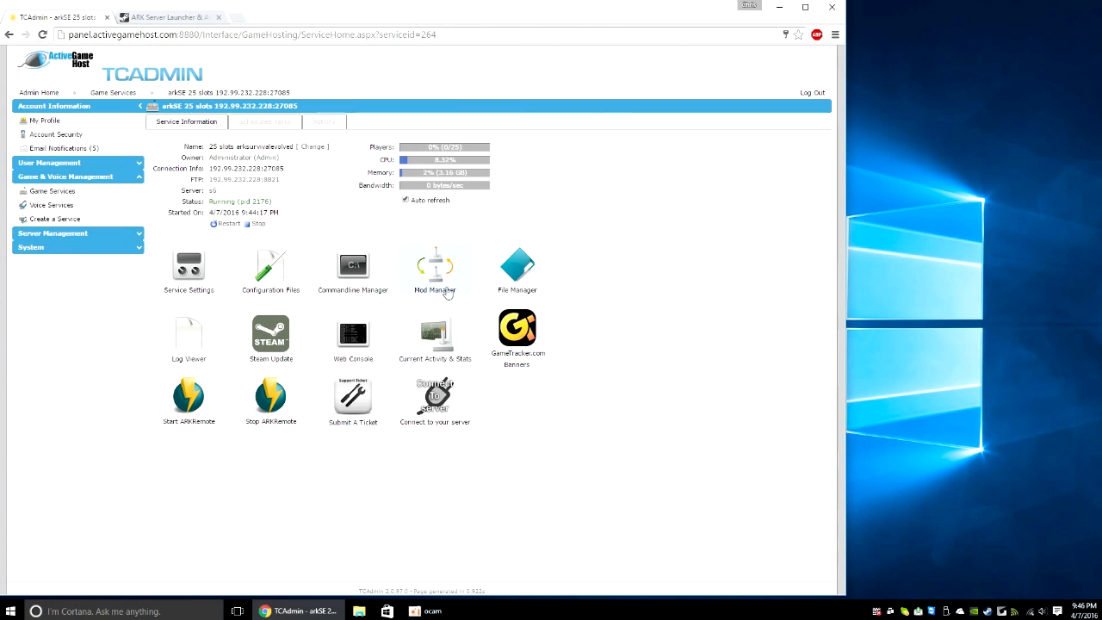
Step: Install the ARK Remote Server Manager mod from Mod Manager with its default values
{"action": "left_click", "coordinate": [438, 273]}
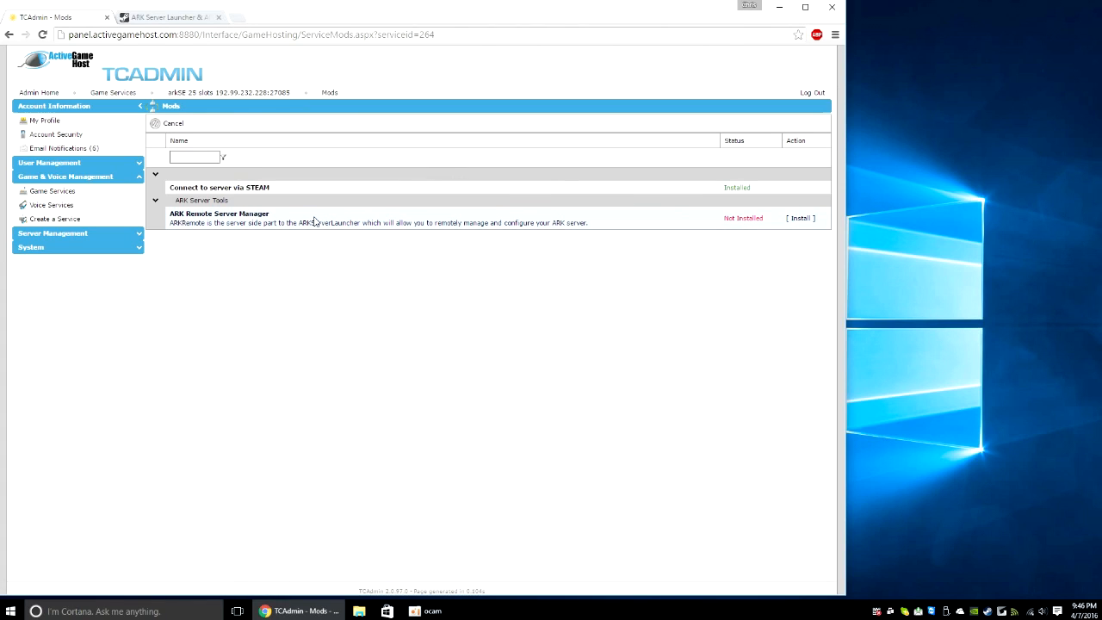
{"action": "left_click_drag", "start_coordinate": [174, 218], "coordinate": [273, 216]}
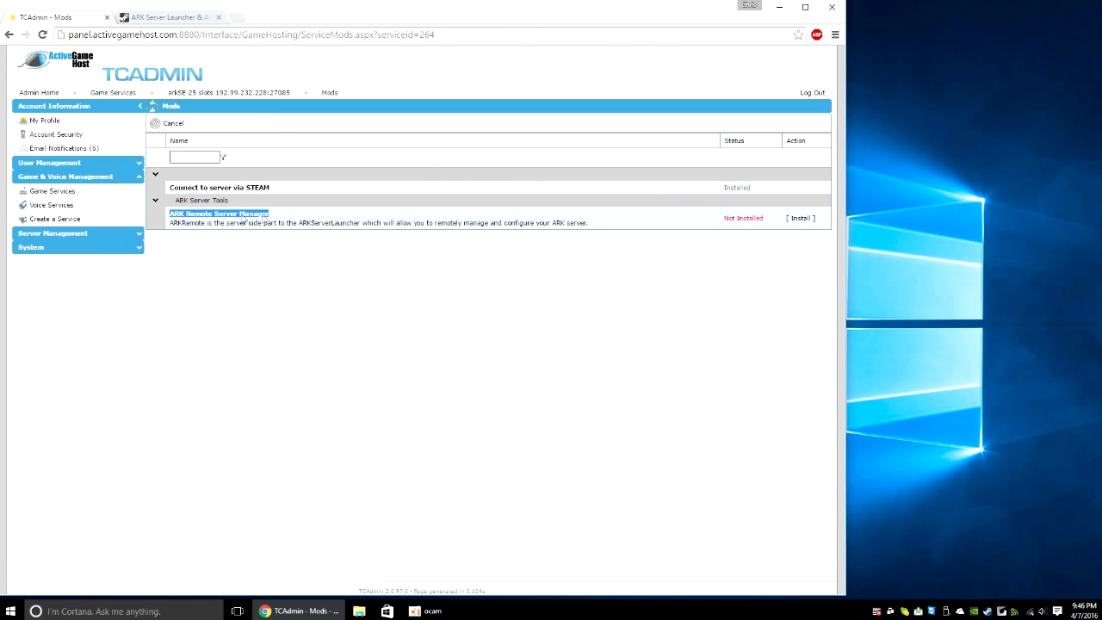
{"action": "left_click", "coordinate": [801, 218]}
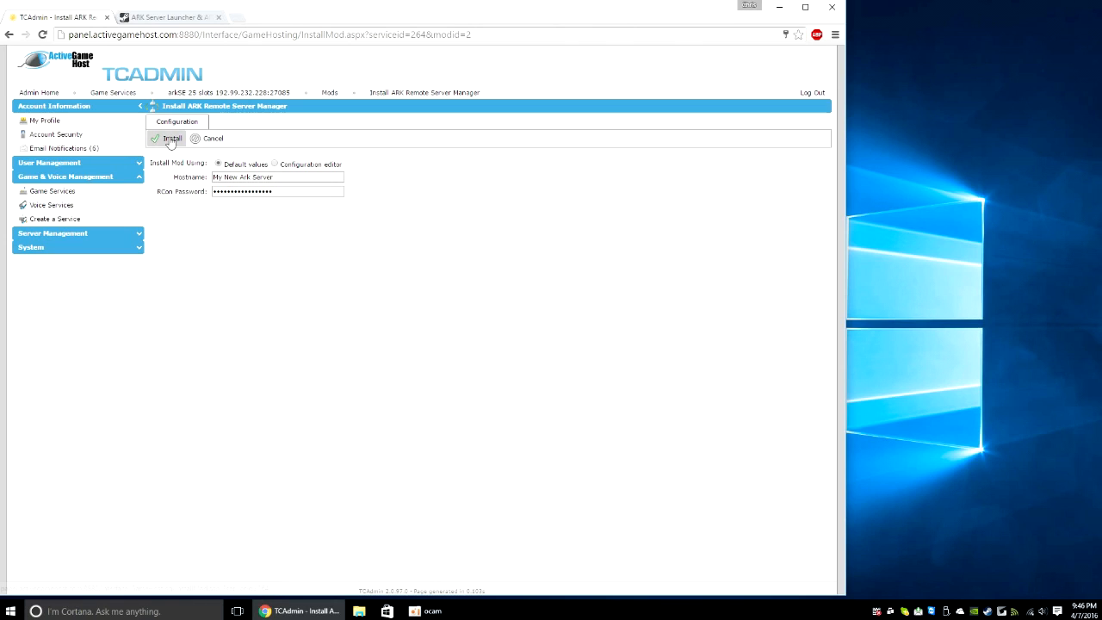
{"action": "left_click", "coordinate": [170, 140]}
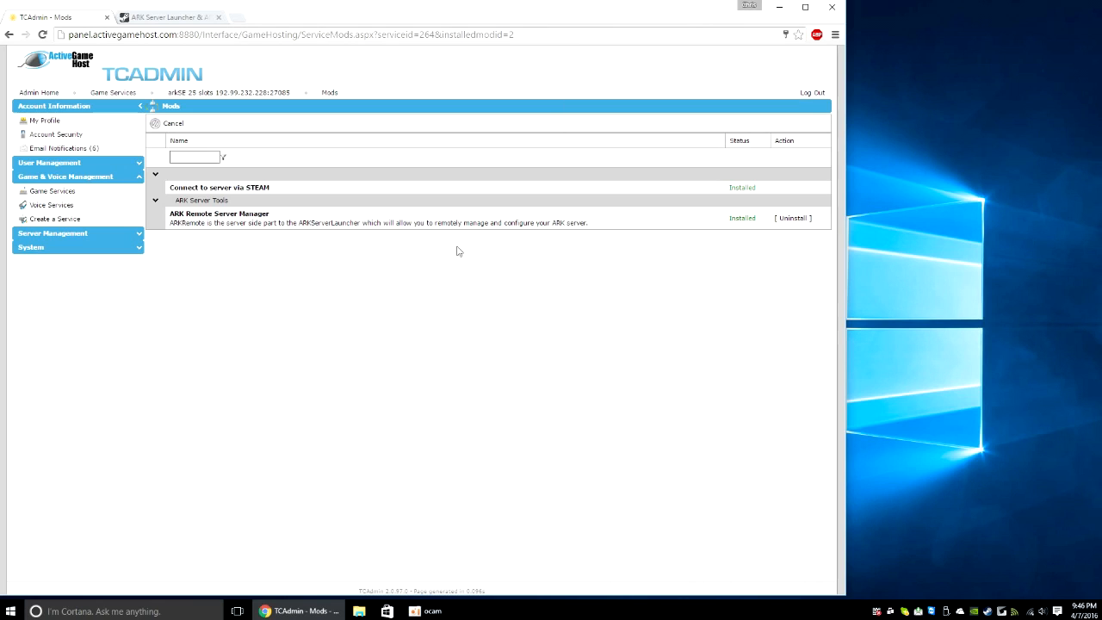
{"action": "left_click", "coordinate": [231, 94]}
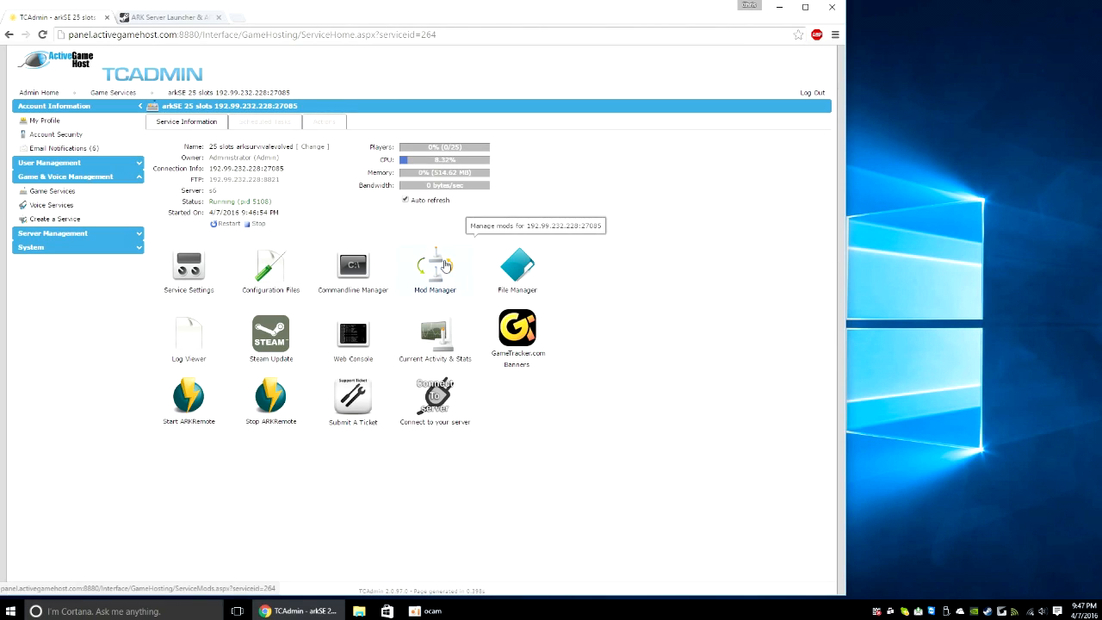
Step: Start ARKRemote and confirm, then note the console's IP 192.99.232.228 and port 27091
{"action": "left_click", "coordinate": [190, 404]}
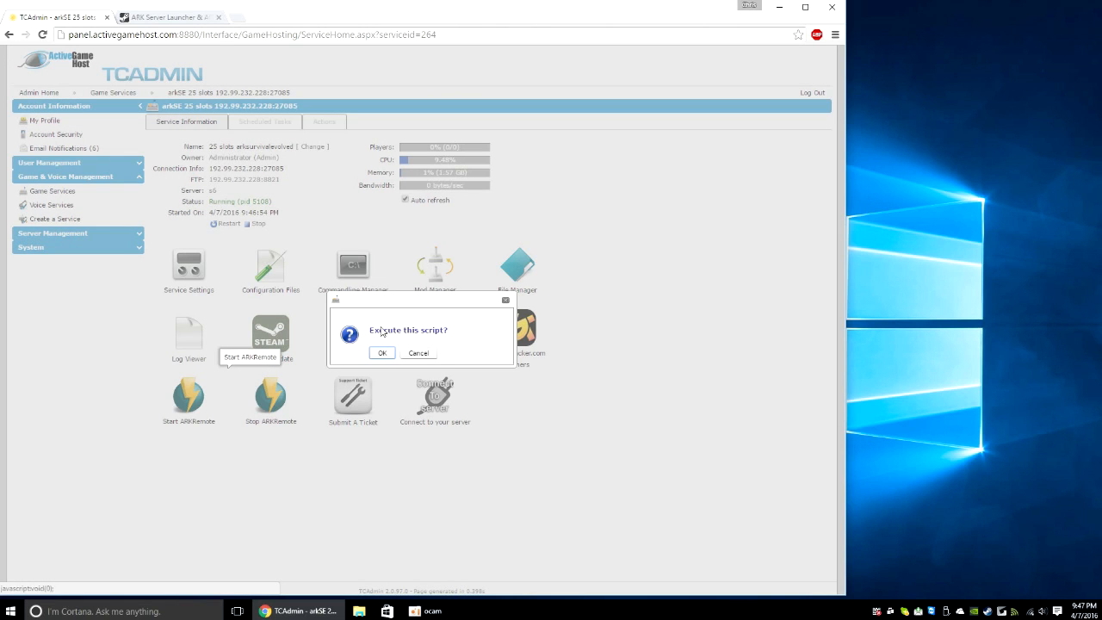
{"action": "left_click_drag", "start_coordinate": [382, 332], "coordinate": [440, 333]}
{"action": "left_click", "coordinate": [429, 331]}
{"action": "left_click", "coordinate": [383, 353]}
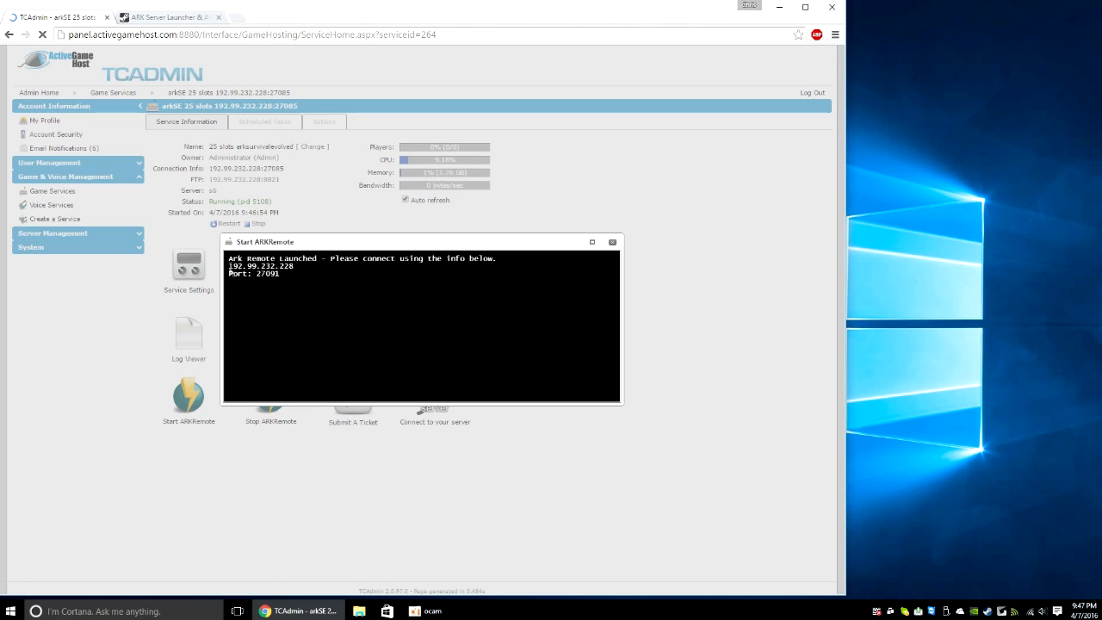
{"action": "left_click_drag", "start_coordinate": [229, 266], "coordinate": [295, 273]}
Step: View the ARKServerLauncher download line in the Steam Community discussion
{"action": "left_click", "coordinate": [183, 19]}
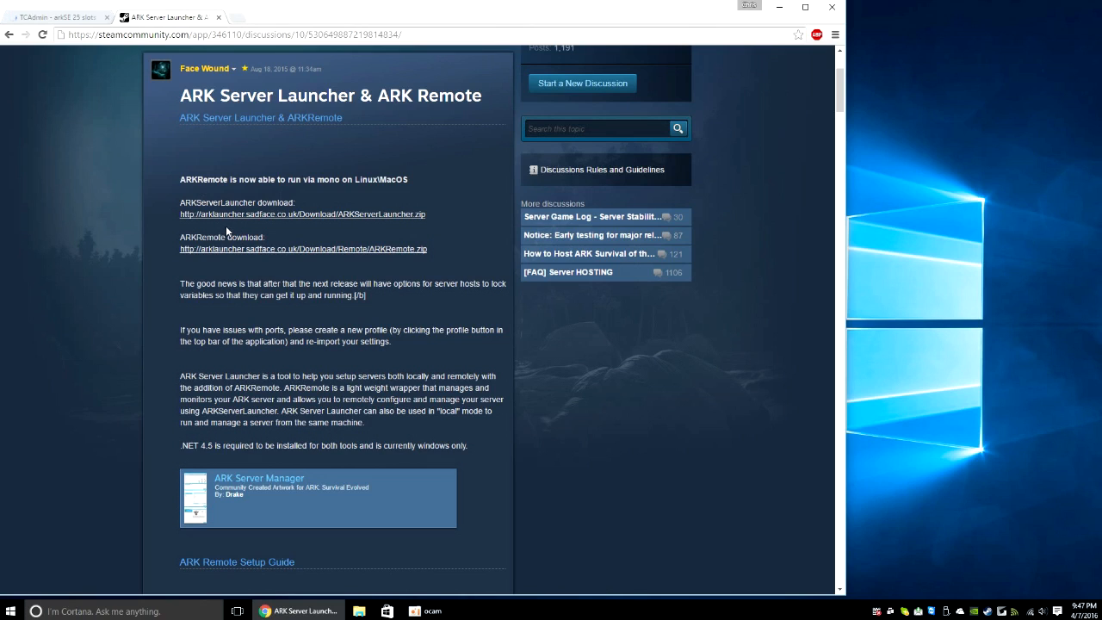
{"action": "left_click_drag", "start_coordinate": [184, 237], "coordinate": [246, 237]}
{"action": "left_click", "coordinate": [182, 220]}
{"action": "left_click_drag", "start_coordinate": [183, 203], "coordinate": [299, 202]}
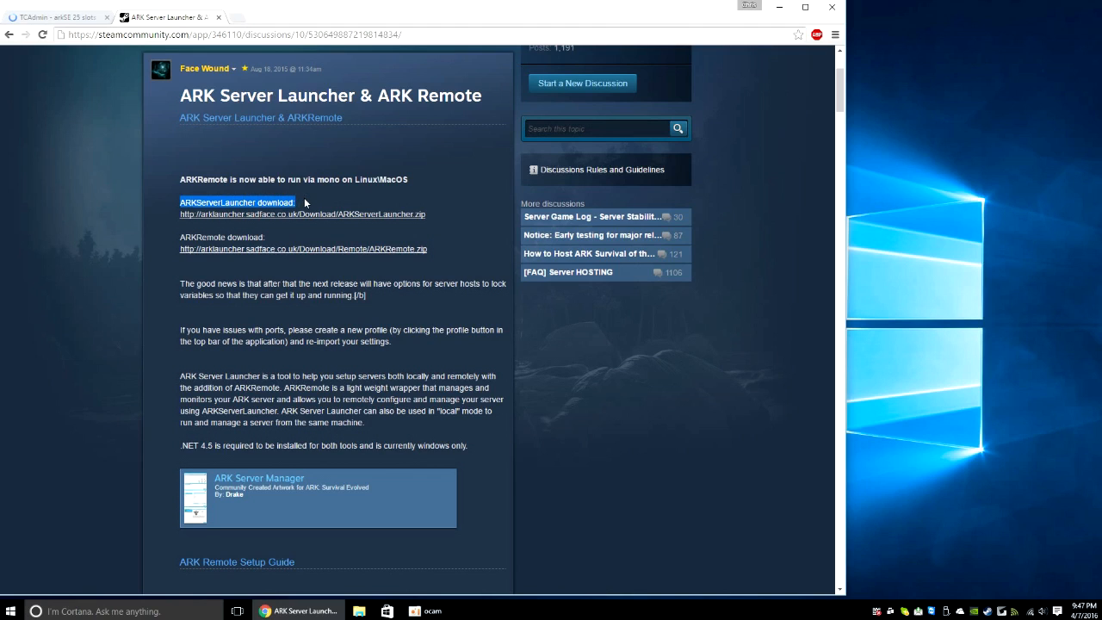
{"action": "left_click", "coordinate": [305, 203]}
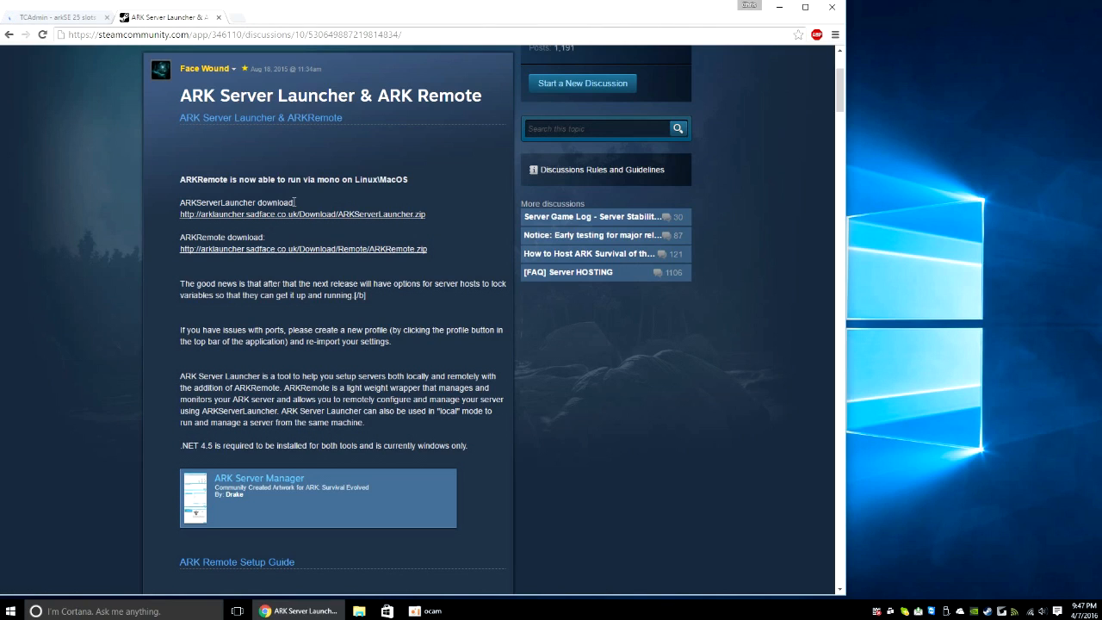
{"action": "left_click_drag", "start_coordinate": [296, 203], "coordinate": [204, 203]}
Step: Return to the TCAdmin tab and minimise Chrome to reveal the desktop
{"action": "left_click", "coordinate": [203, 204]}
{"action": "left_click", "coordinate": [71, 19]}
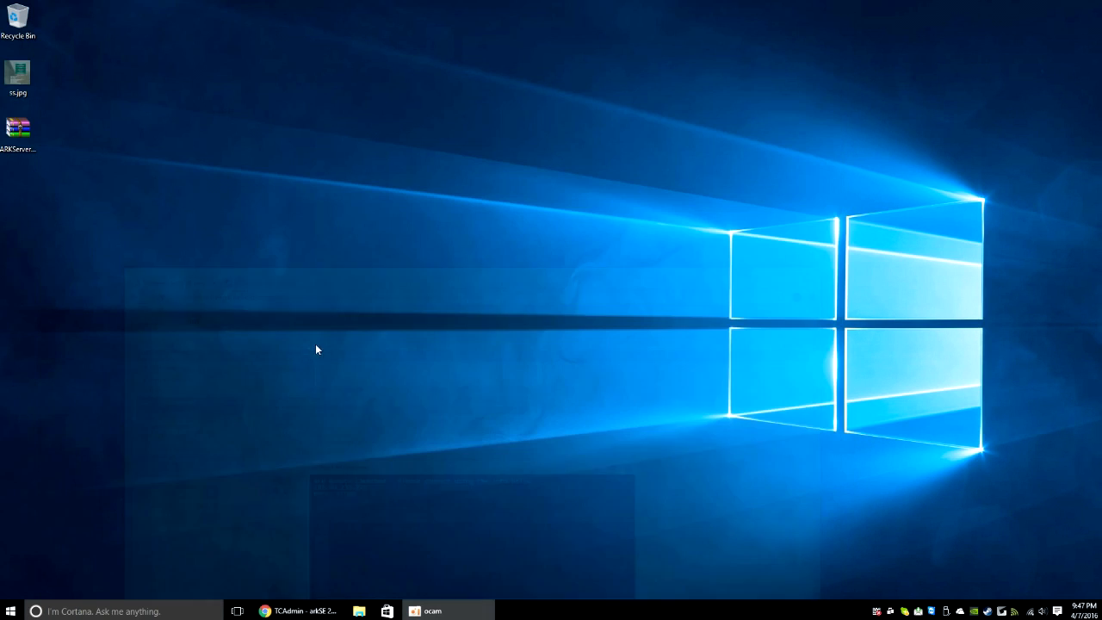
{"action": "left_click", "coordinate": [779, 7]}
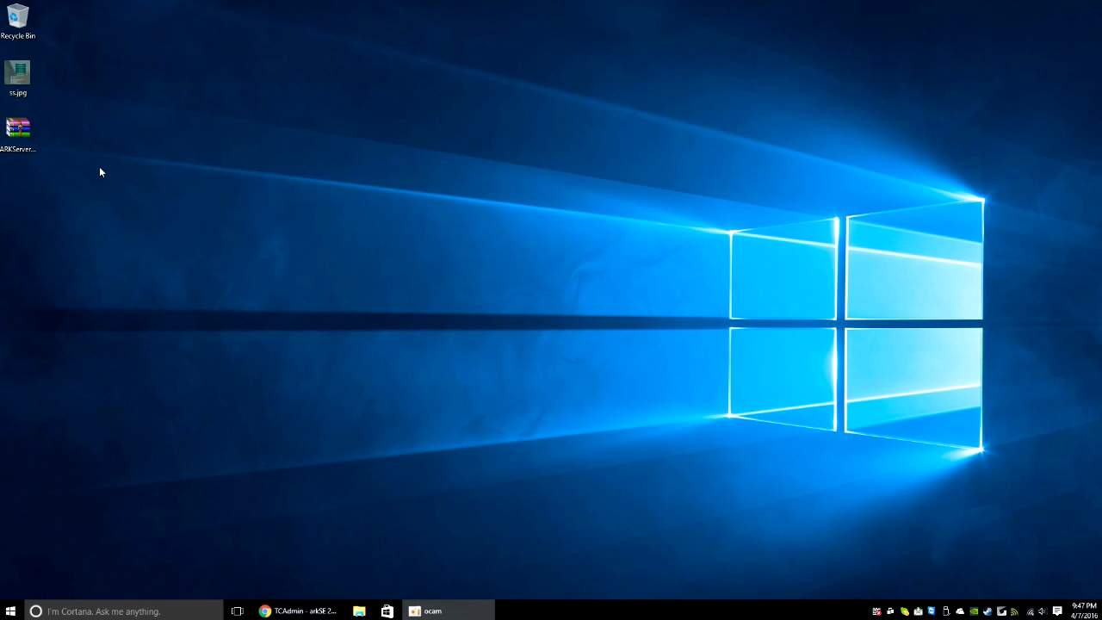
Step: Extract the archive to an ARKServerLauncher folder and run ARKServerLauncher.exe
{"action": "right_click", "coordinate": [31, 140]}
{"action": "left_click", "coordinate": [125, 198]}
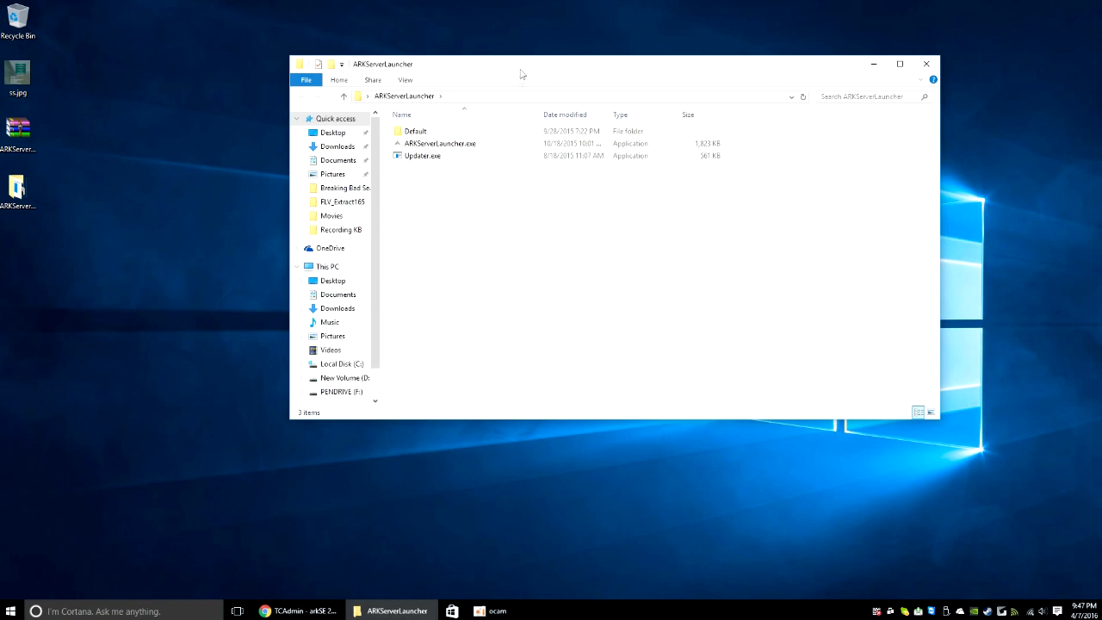
{"action": "left_click_drag", "start_coordinate": [520, 73], "coordinate": [487, 80]}
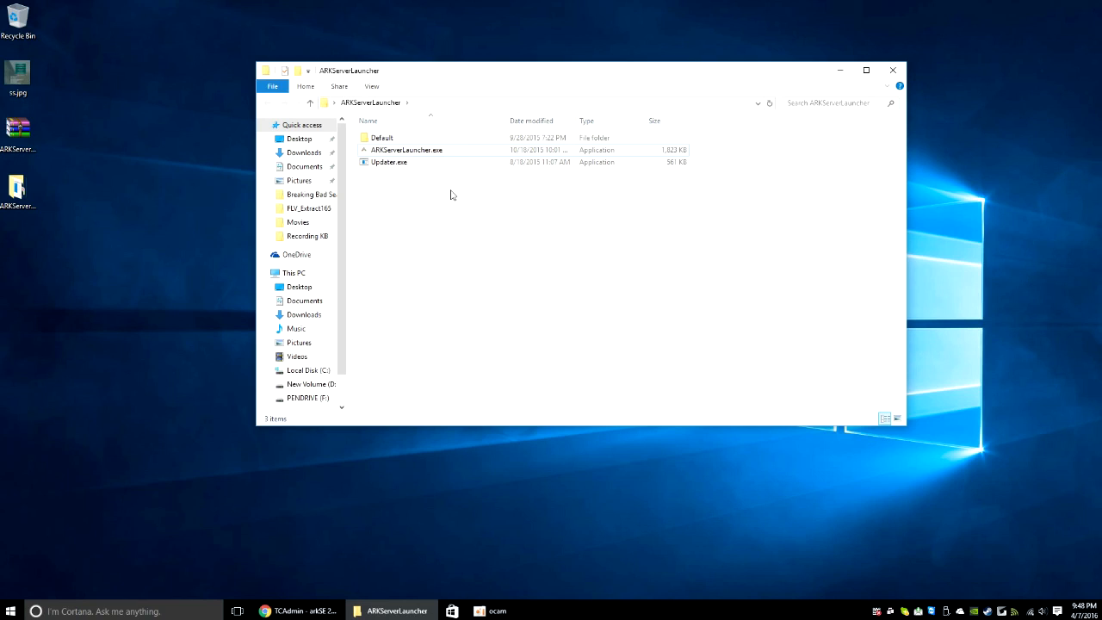
{"action": "double_click", "coordinate": [392, 157]}
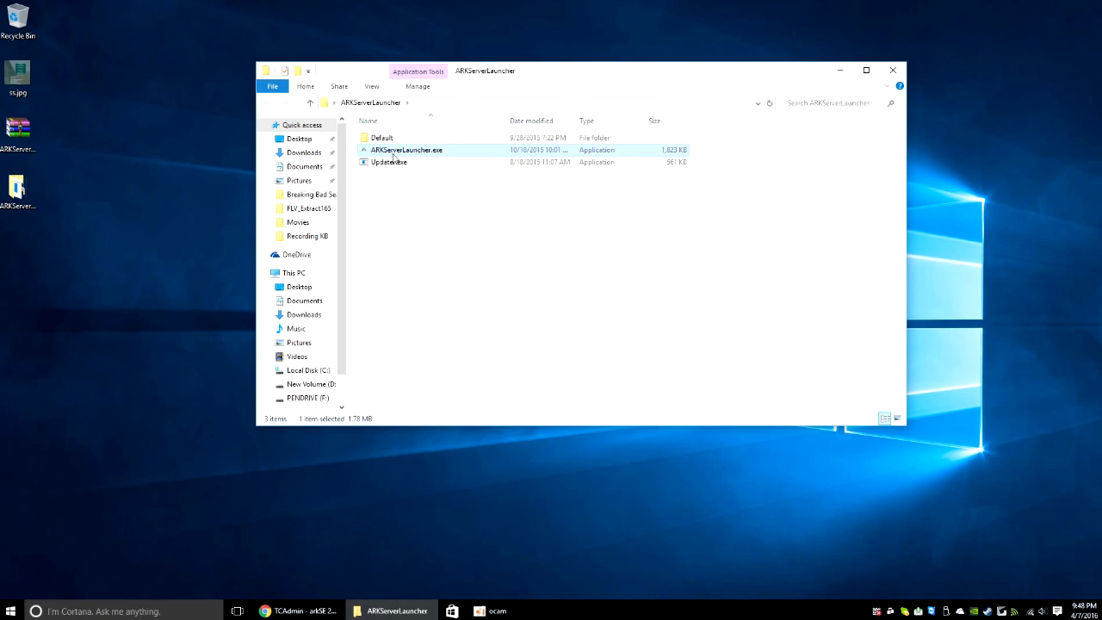
{"action": "left_click", "coordinate": [841, 70]}
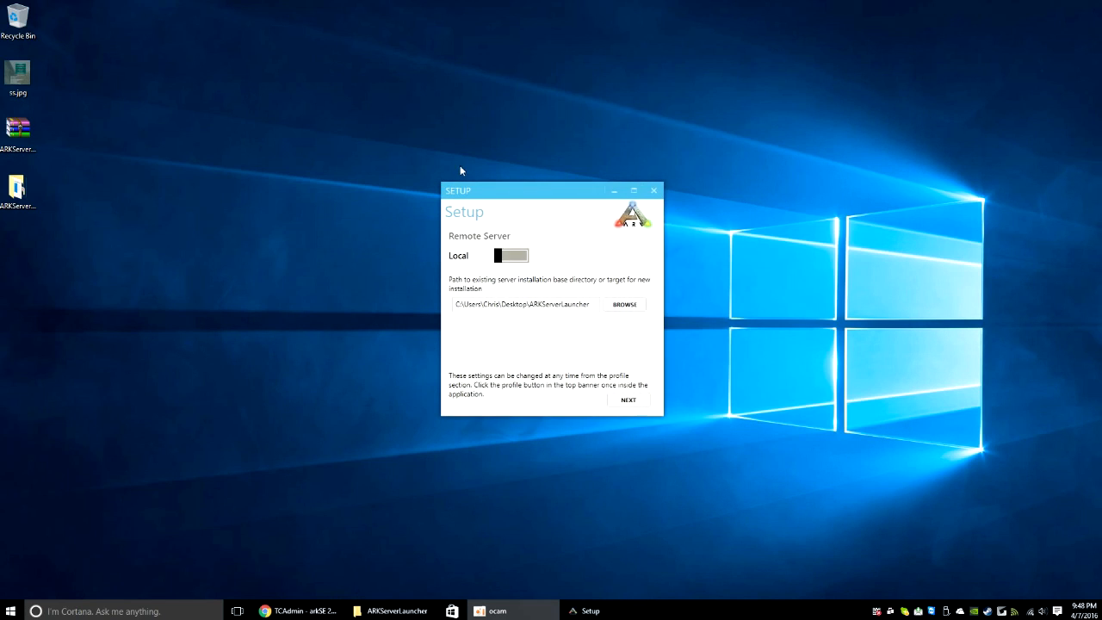
Step: Switch the launcher Setup from Local to Remote server
{"action": "left_click_drag", "start_coordinate": [499, 190], "coordinate": [615, 159]}
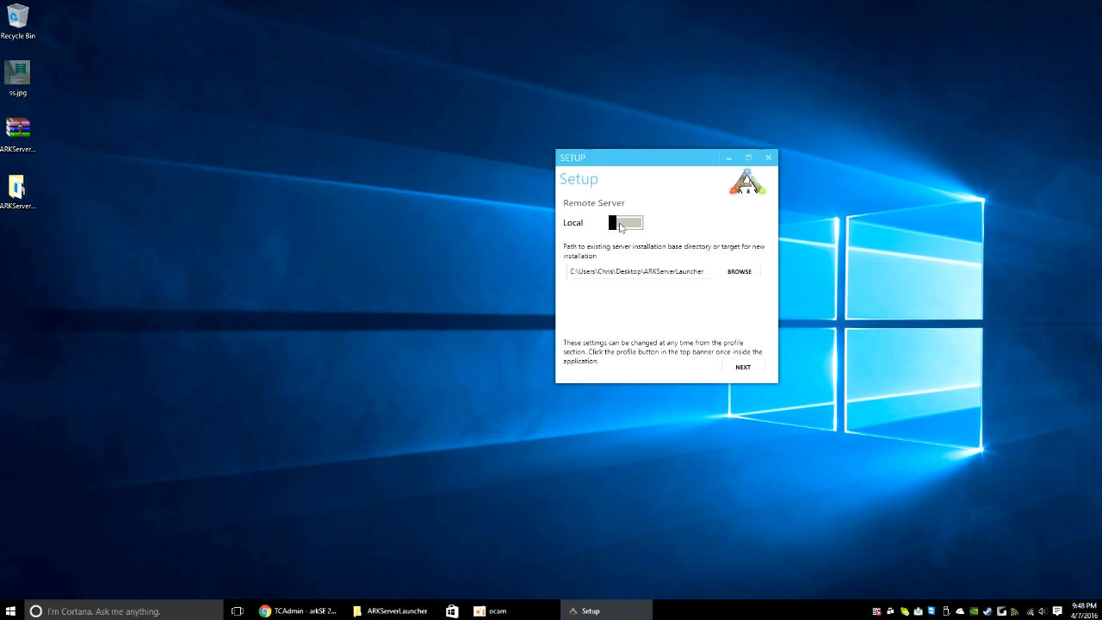
{"action": "left_click", "coordinate": [621, 225]}
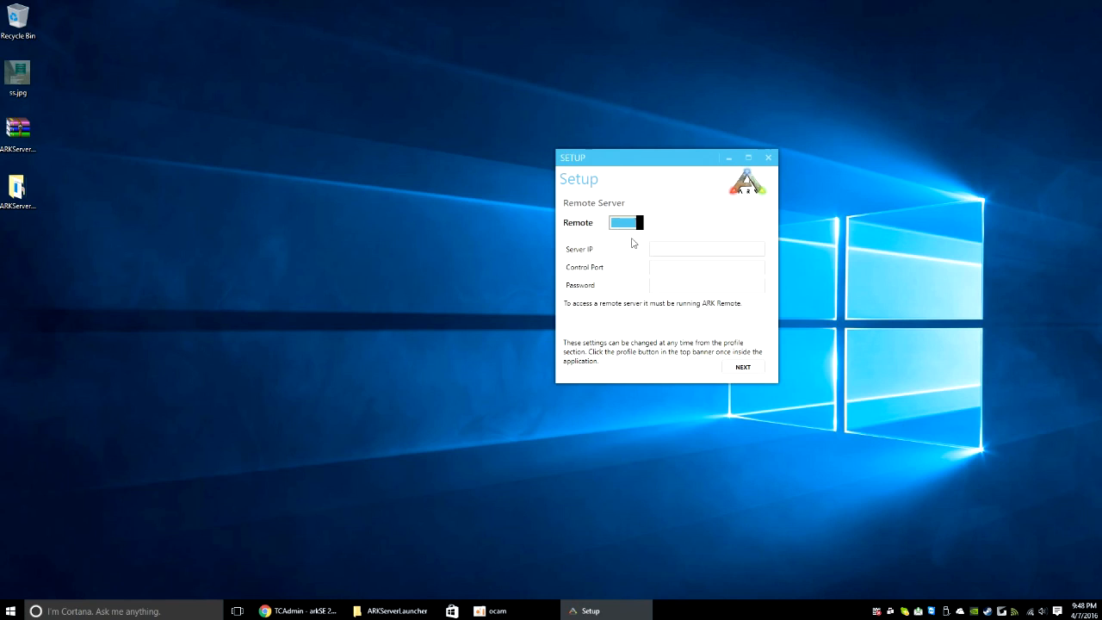
{"action": "left_click_drag", "start_coordinate": [624, 153], "coordinate": [920, 209]}
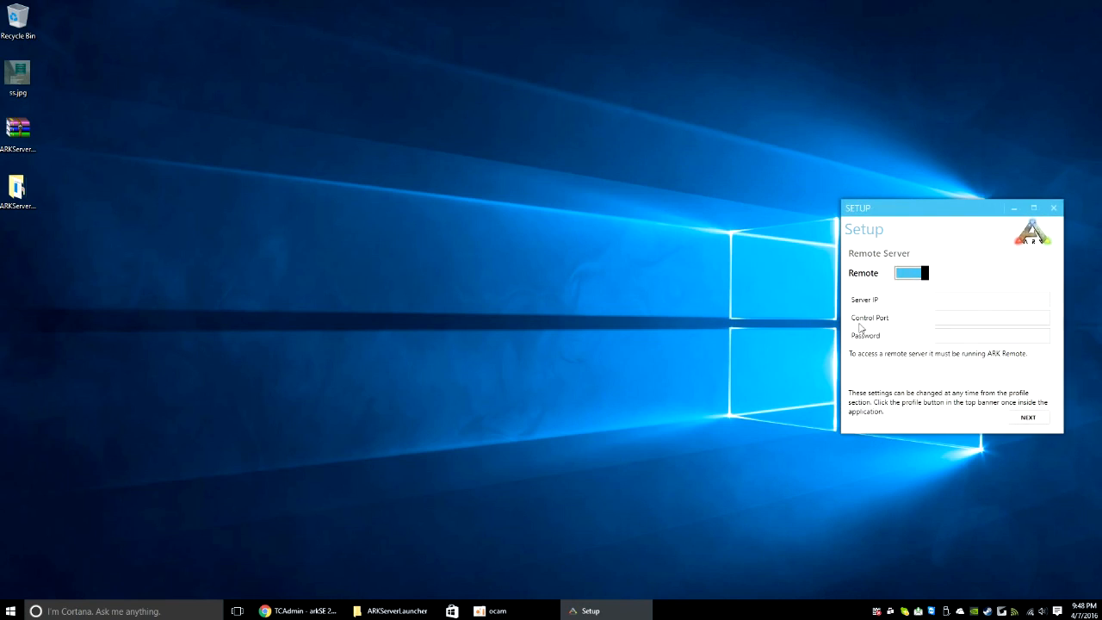
{"action": "left_click", "coordinate": [962, 317]}
{"action": "left_click", "coordinate": [575, 308]}
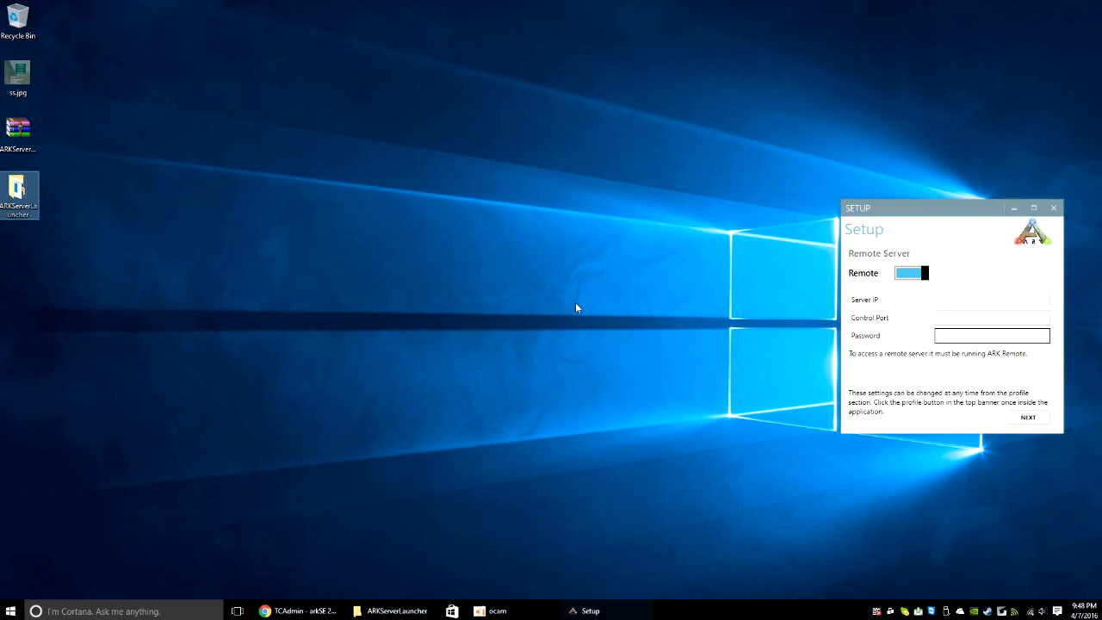
Step: Copy 192.99.232.228 from the ARKRemote console into the Server IP field
{"action": "left_click", "coordinate": [284, 608]}
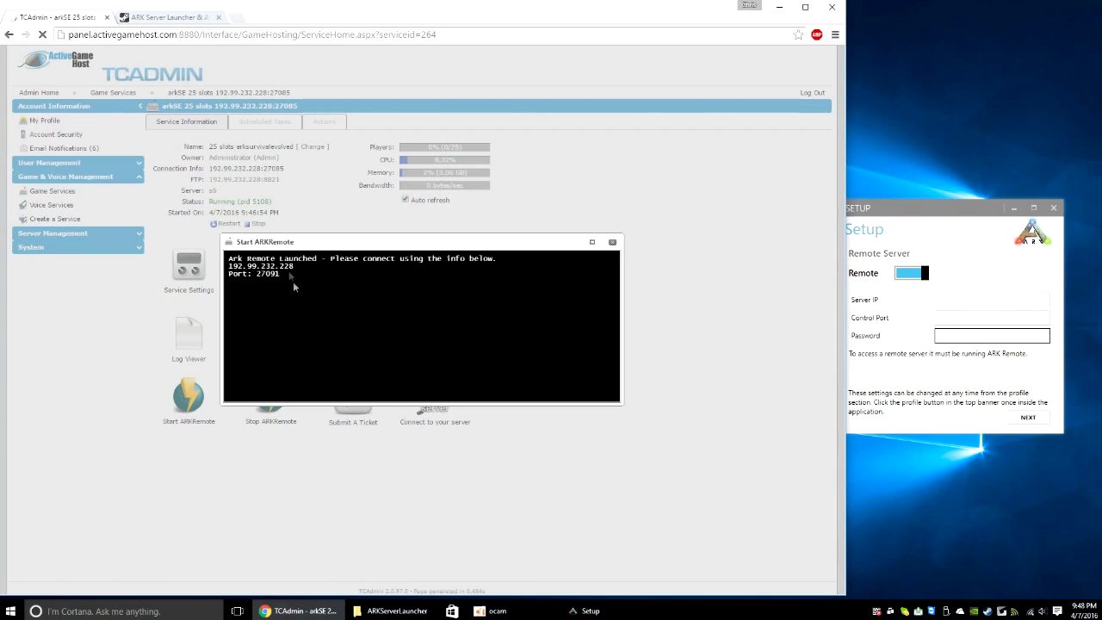
{"action": "left_click_drag", "start_coordinate": [298, 268], "coordinate": [229, 268]}
{"action": "right_click", "coordinate": [267, 277]}
{"action": "left_click", "coordinate": [270, 277]}
{"action": "left_click", "coordinate": [975, 300]}
{"action": "key", "text": "ctrl+v"}
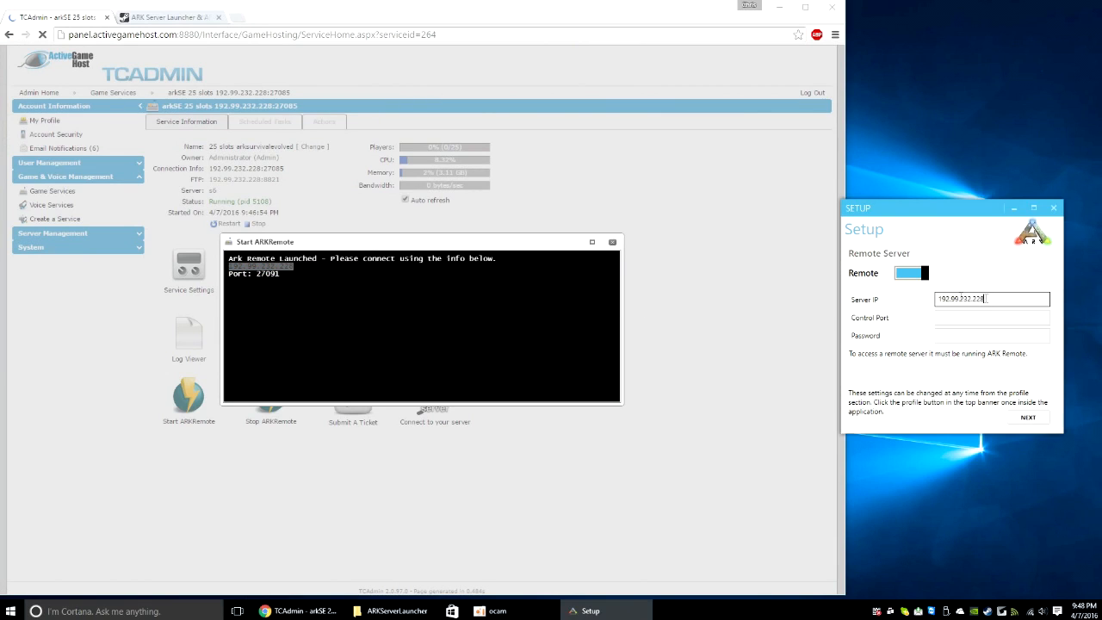
Step: Paste port 27091 into Control Port, enter the password, and continue to SteamCMD setup
{"action": "left_click_drag", "start_coordinate": [282, 276], "coordinate": [257, 274]}
{"action": "right_click", "coordinate": [268, 279]}
{"action": "left_click", "coordinate": [291, 285]}
{"action": "left_click", "coordinate": [1005, 317]}
{"action": "key", "text": "ctrl+v"}
{"action": "left_click", "coordinate": [979, 334]}
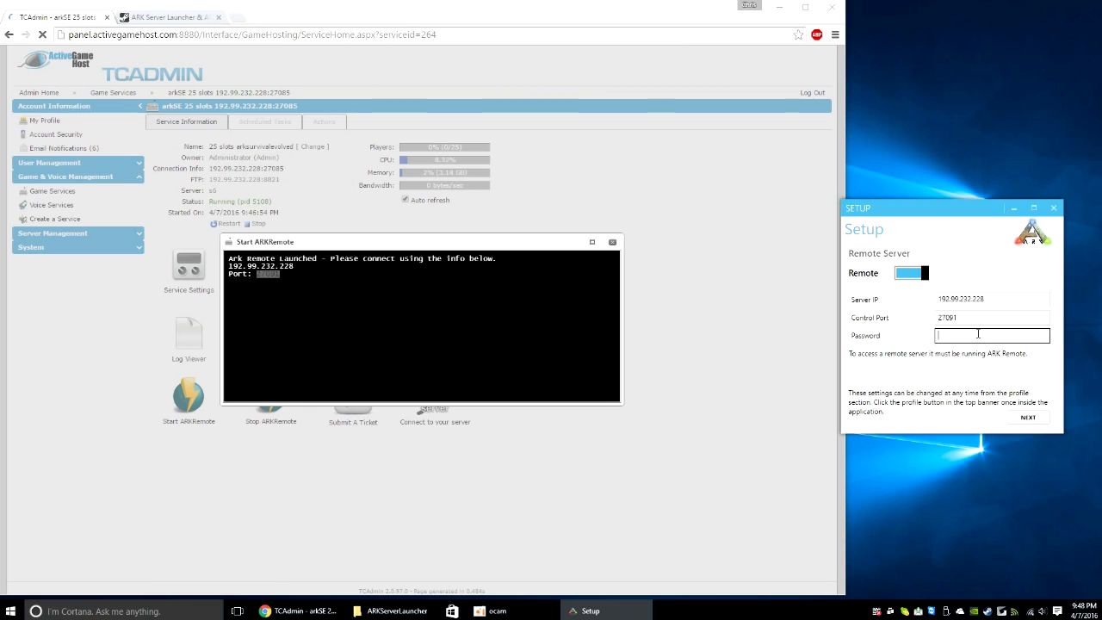
{"action": "type", "text": "password1234"}
{"action": "left_click", "coordinate": [1029, 418]}
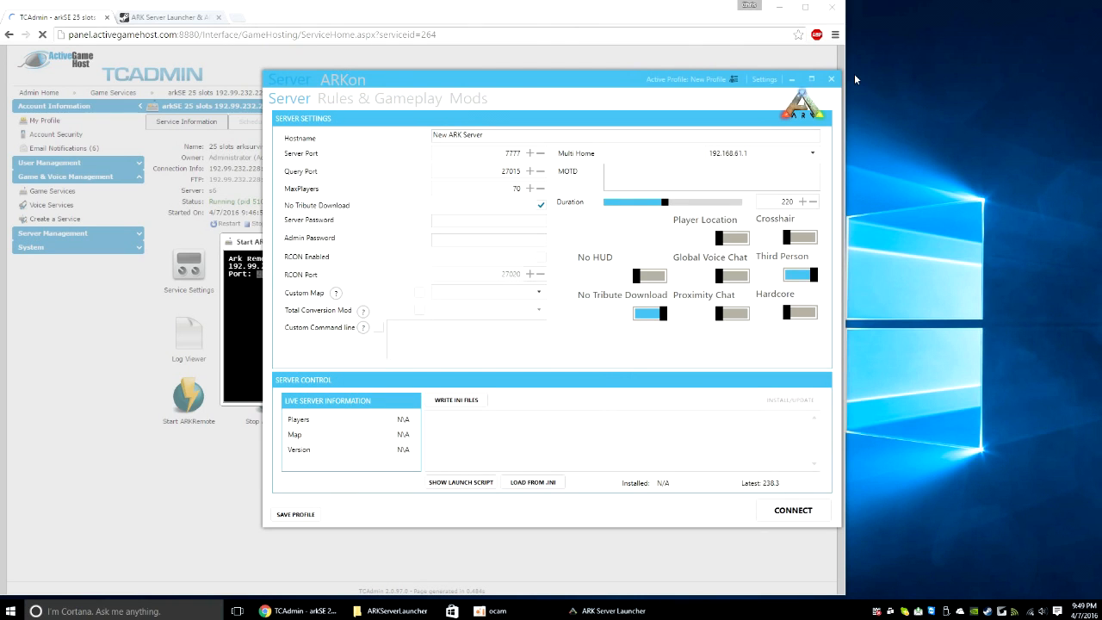
Step: Minimise the browser, check the new SteamCMD folder, then minimise the ARKServerLauncher folder window
{"action": "mouse_move", "coordinate": [536, 88]}
{"action": "left_mouse_down"}
{"action": "mouse_move", "coordinate": [518, 71]}
{"action": "mouse_move", "coordinate": [540, 81]}
{"action": "left_mouse_up"}
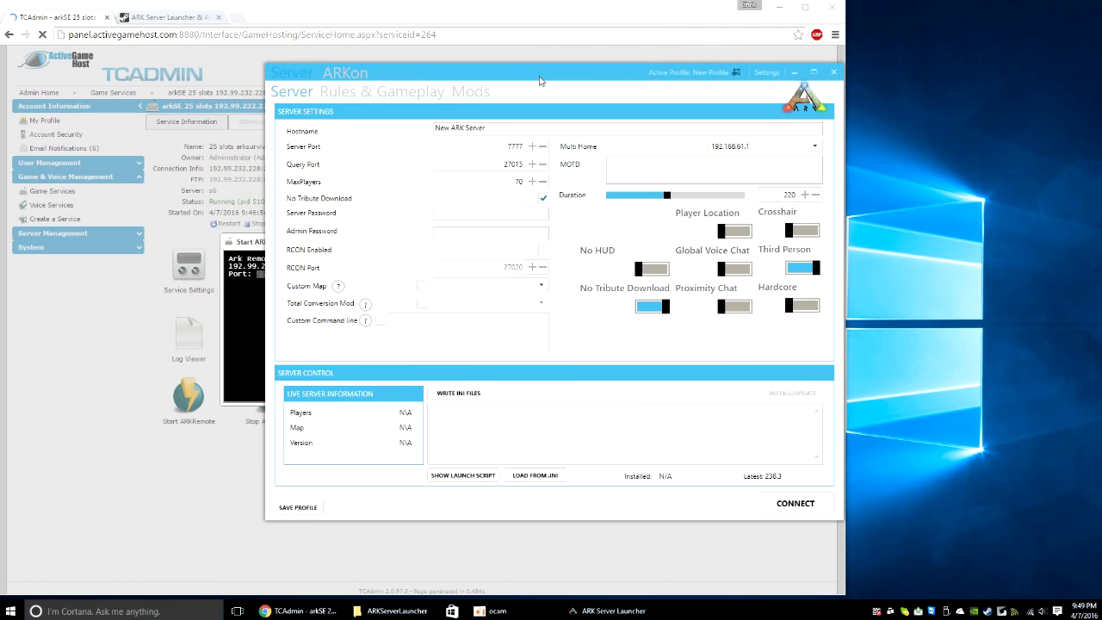
{"action": "left_click", "coordinate": [780, 8]}
{"action": "double_click", "coordinate": [17, 189]}
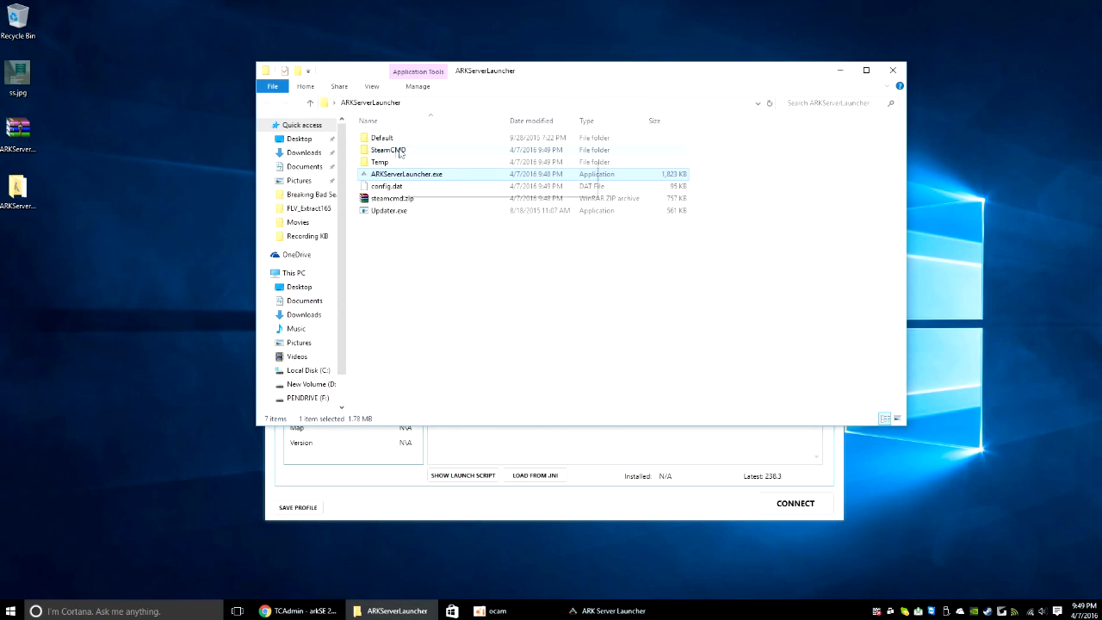
{"action": "left_click", "coordinate": [398, 153]}
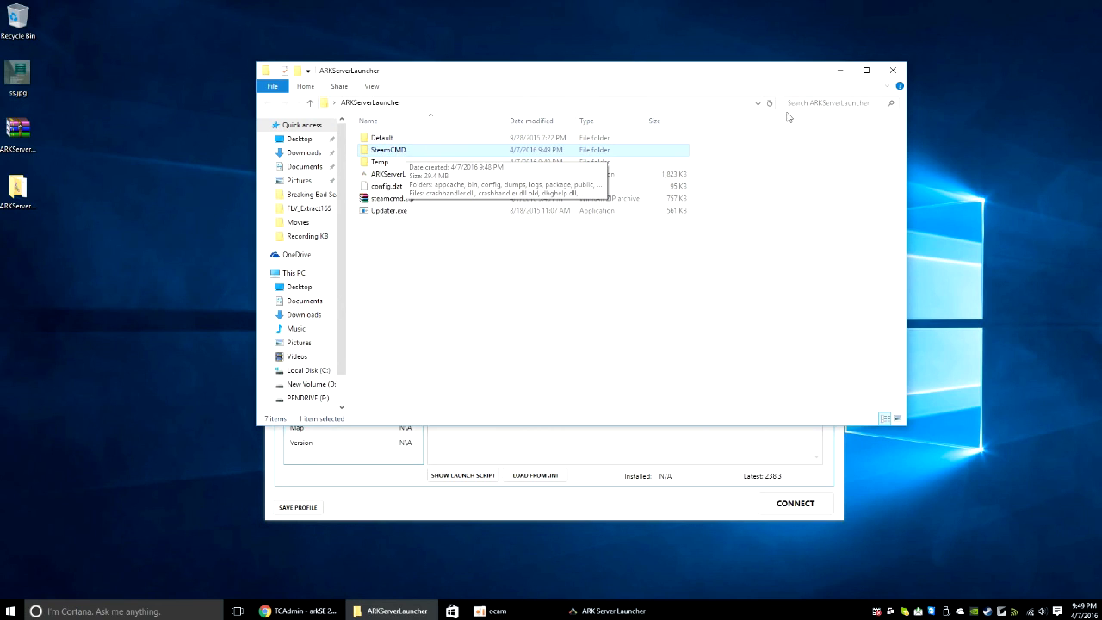
{"action": "left_click", "coordinate": [580, 293]}
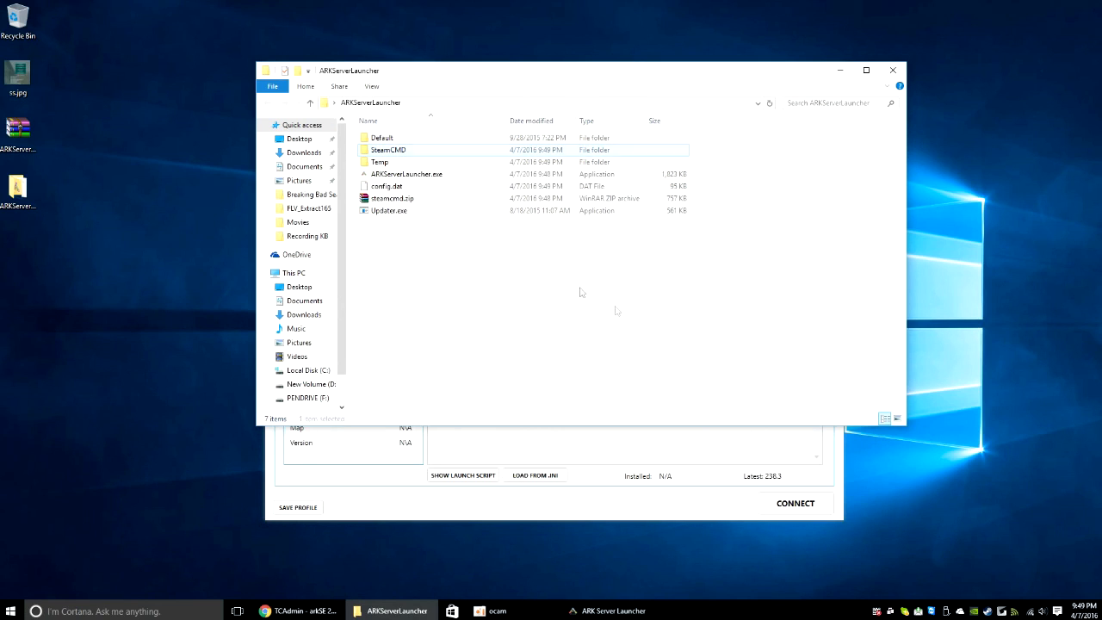
{"action": "left_click", "coordinate": [842, 71]}
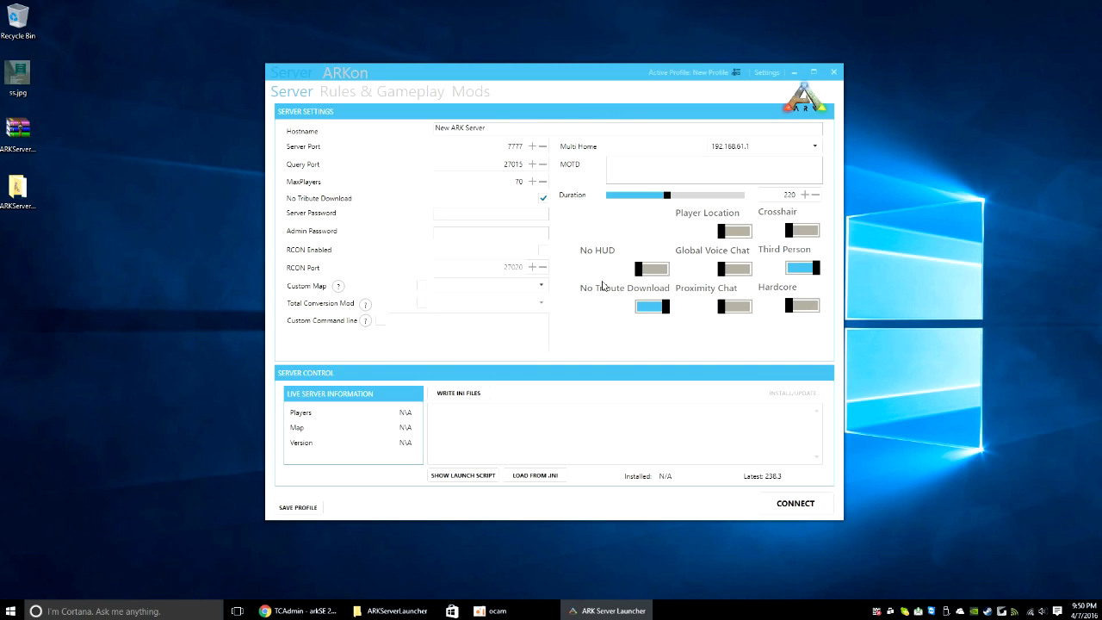
Step: Connect to the server and load its existing settings, checking the hostname
{"action": "left_click", "coordinate": [797, 505]}
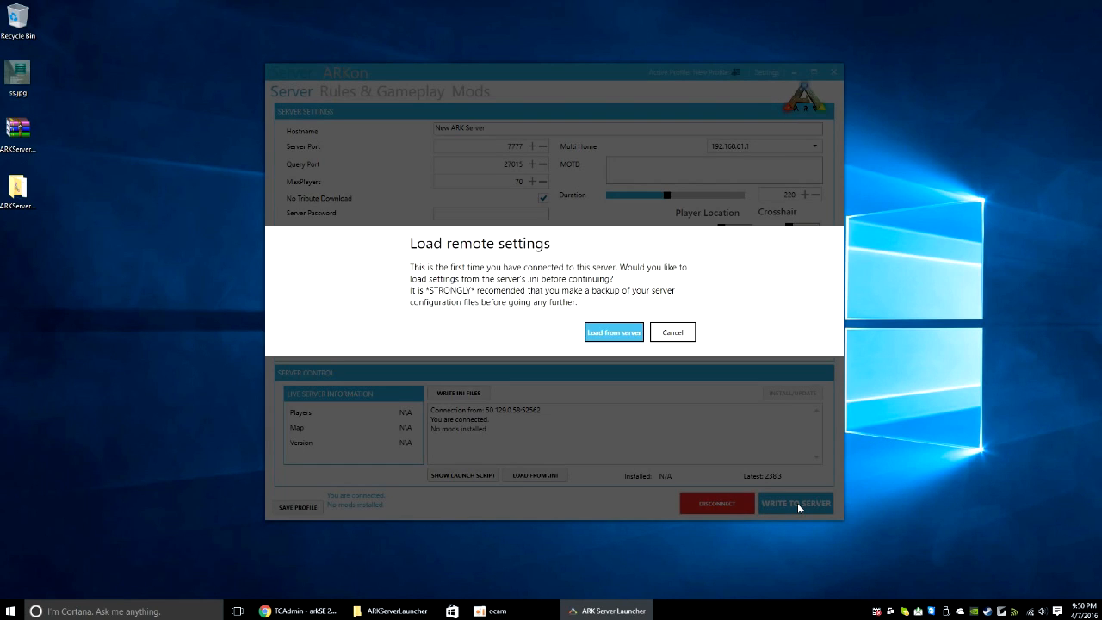
{"action": "left_click", "coordinate": [615, 336]}
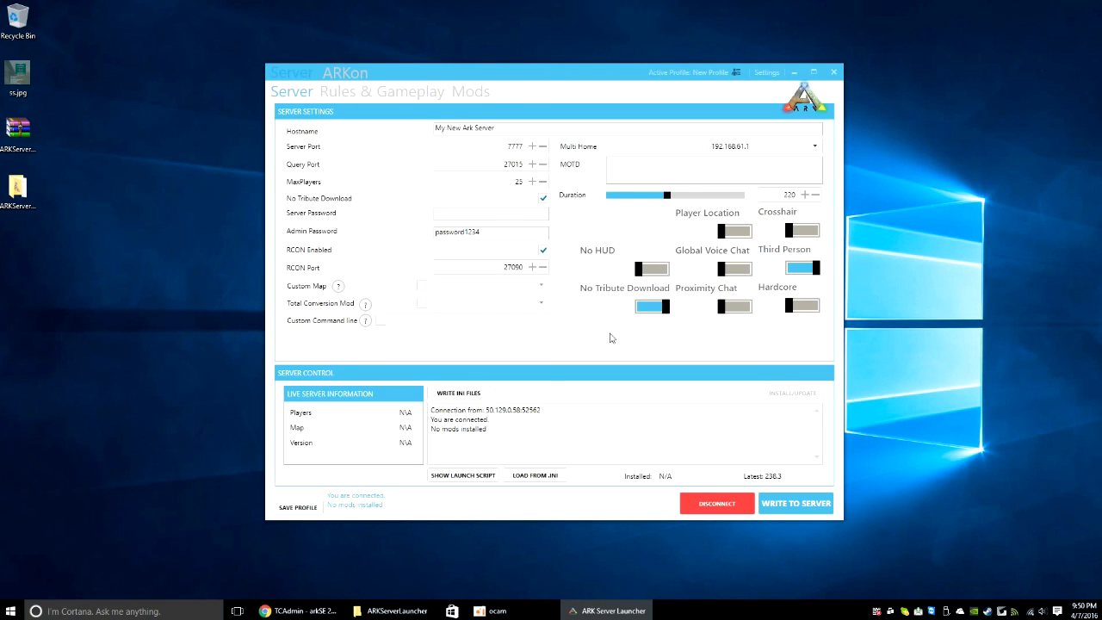
{"action": "left_click", "coordinate": [503, 128]}
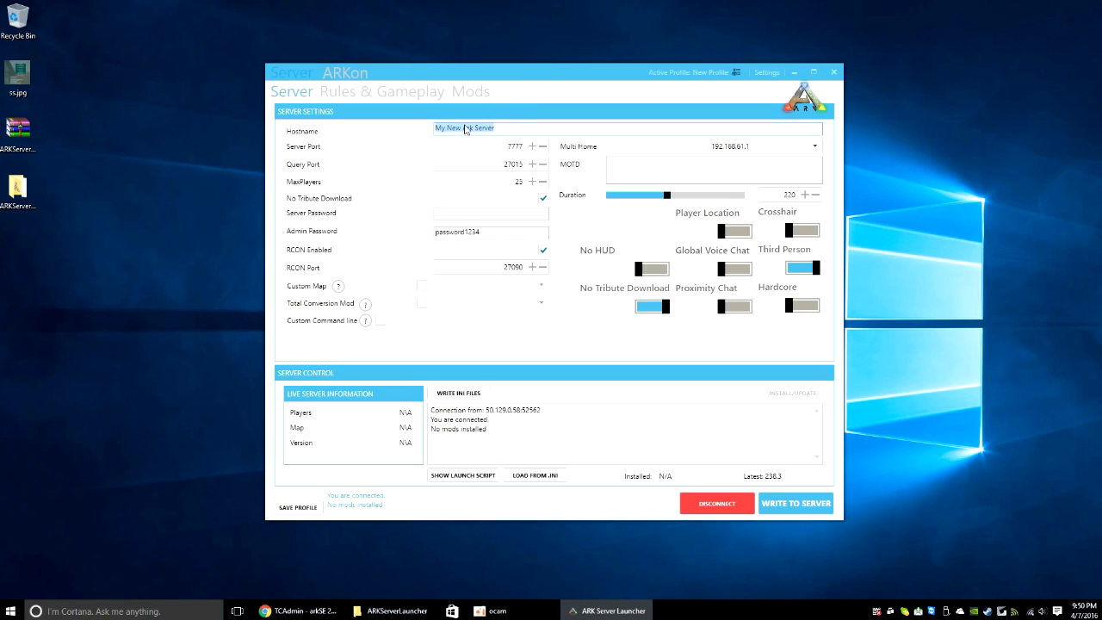
{"action": "left_click", "coordinate": [511, 125]}
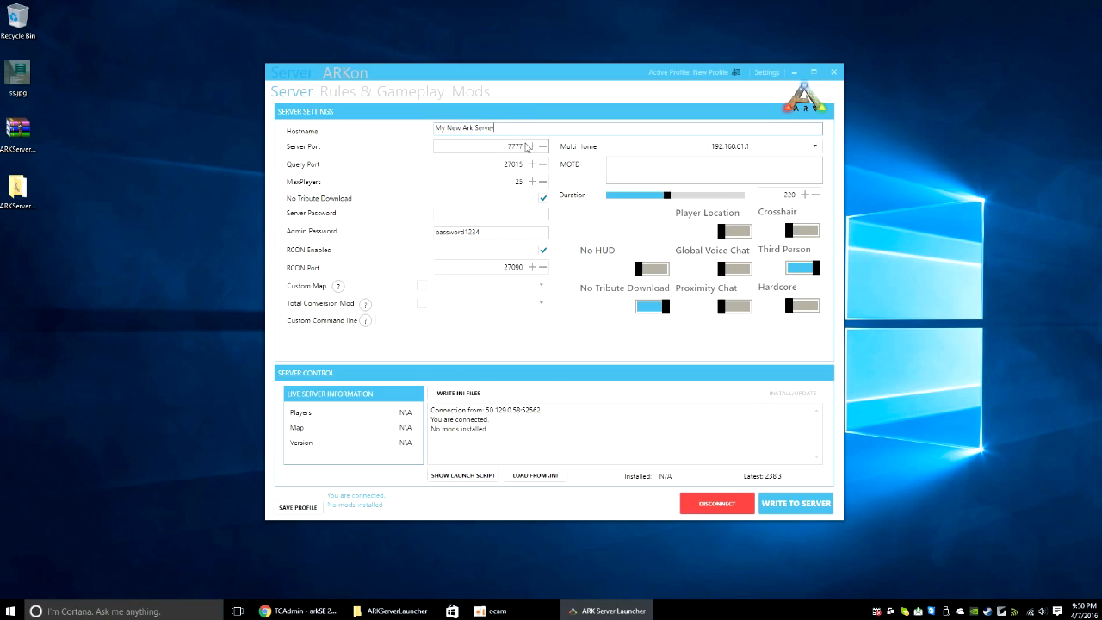
Step: Review the admin password and switch on Player Location on the map
{"action": "left_click_drag", "start_coordinate": [500, 234], "coordinate": [392, 229]}
{"action": "left_click", "coordinate": [524, 234]}
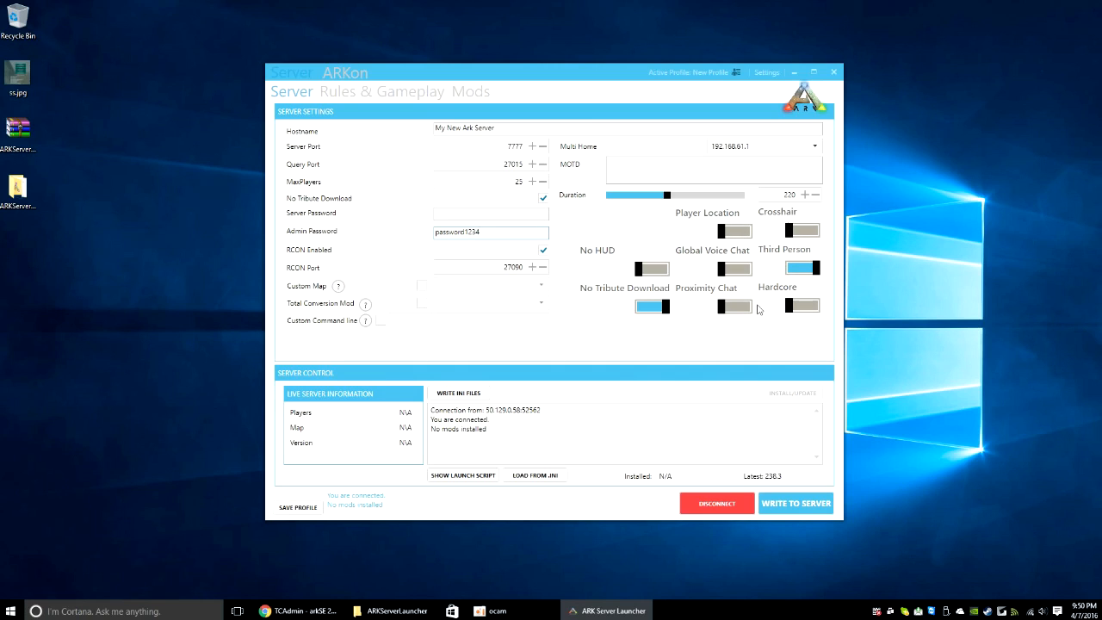
{"action": "left_click", "coordinate": [734, 232]}
{"action": "left_click", "coordinate": [802, 231]}
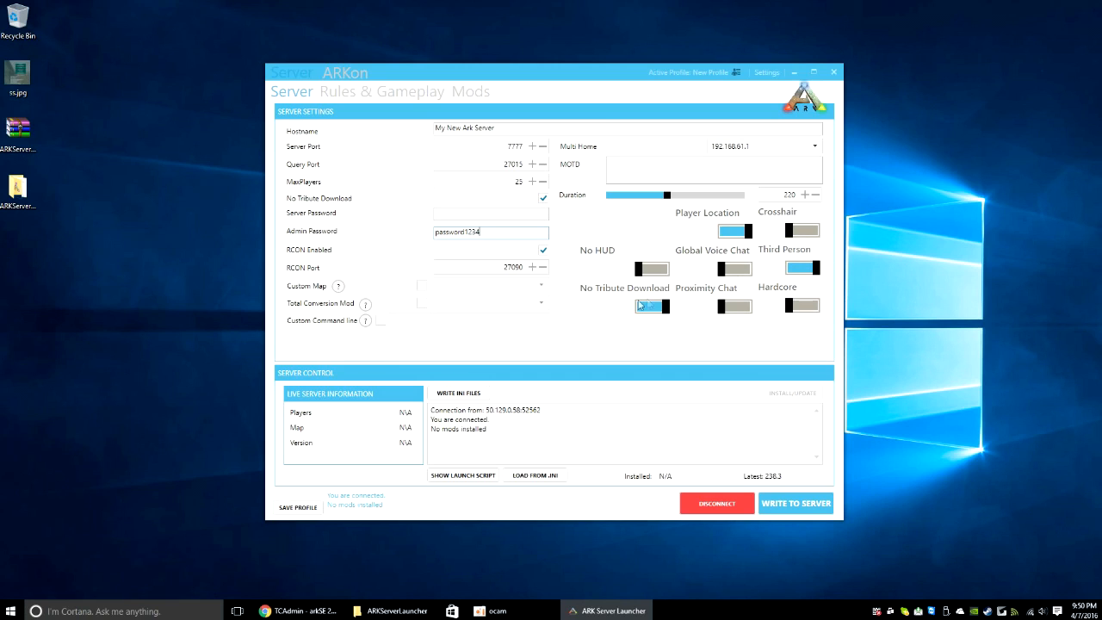
Step: In Rules & Gameplay, set XPMultiplier to 9.4 and DifficultyOffset to 1.0
{"action": "left_click", "coordinate": [354, 94]}
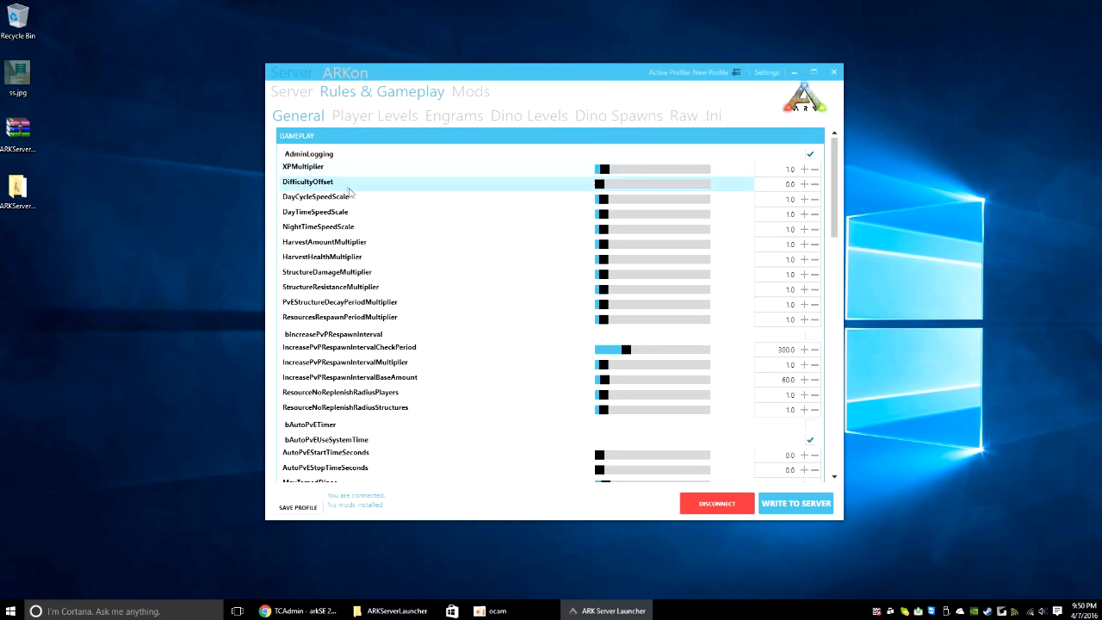
{"action": "scroll", "coordinate": [406, 349], "scroll_direction": "down", "scroll_amount": 3}
{"action": "scroll", "coordinate": [413, 342], "scroll_direction": "up", "scroll_amount": 3}
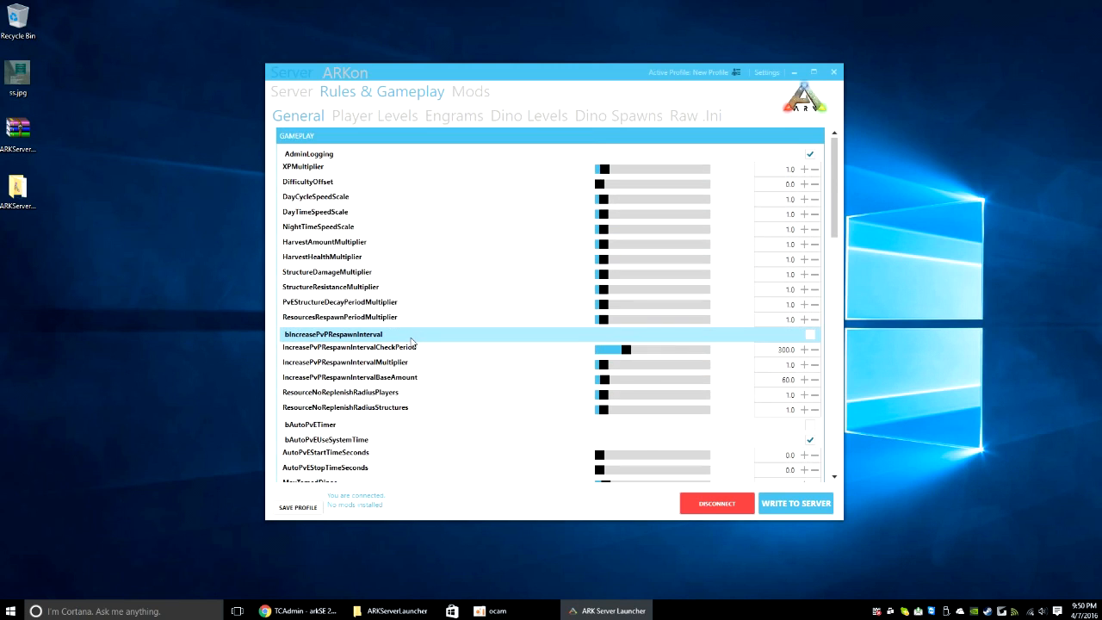
{"action": "scroll", "coordinate": [412, 342], "scroll_direction": "down", "scroll_amount": 3}
{"action": "scroll", "coordinate": [414, 344], "scroll_direction": "down", "scroll_amount": 5}
{"action": "scroll", "coordinate": [422, 319], "scroll_direction": "up", "scroll_amount": 10}
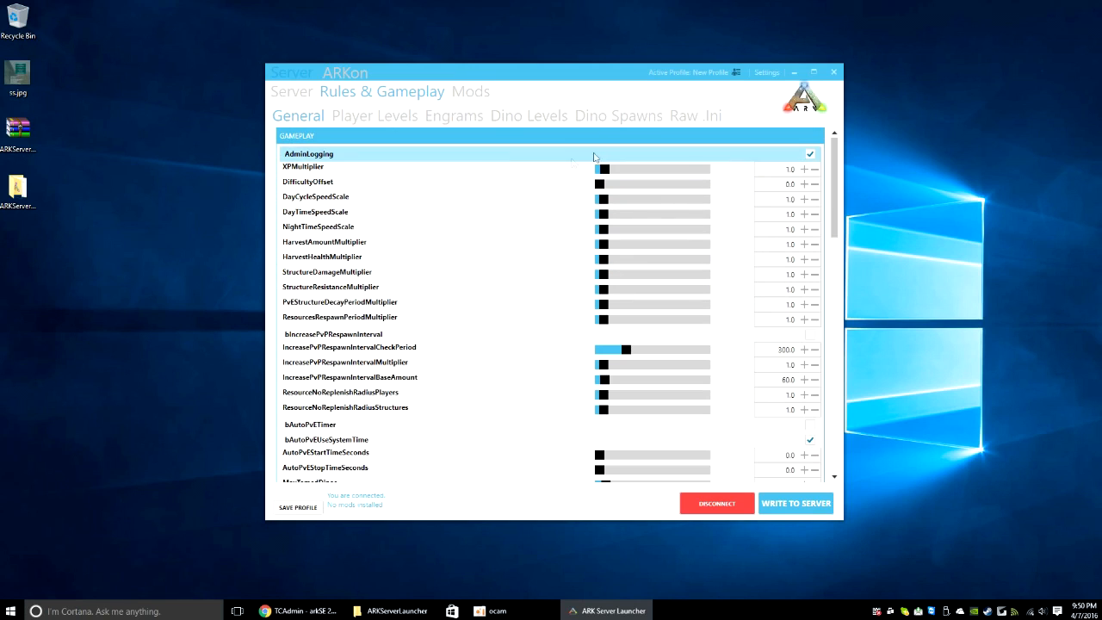
{"action": "left_click_drag", "start_coordinate": [606, 170], "coordinate": [650, 169]}
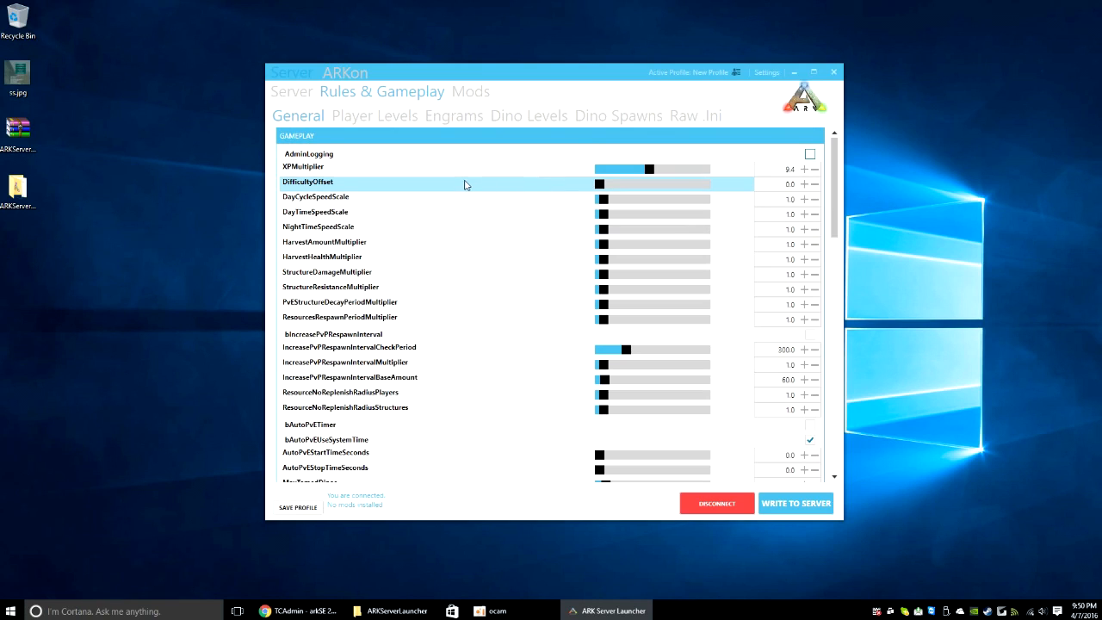
{"action": "left_click_drag", "start_coordinate": [598, 184], "coordinate": [706, 184]}
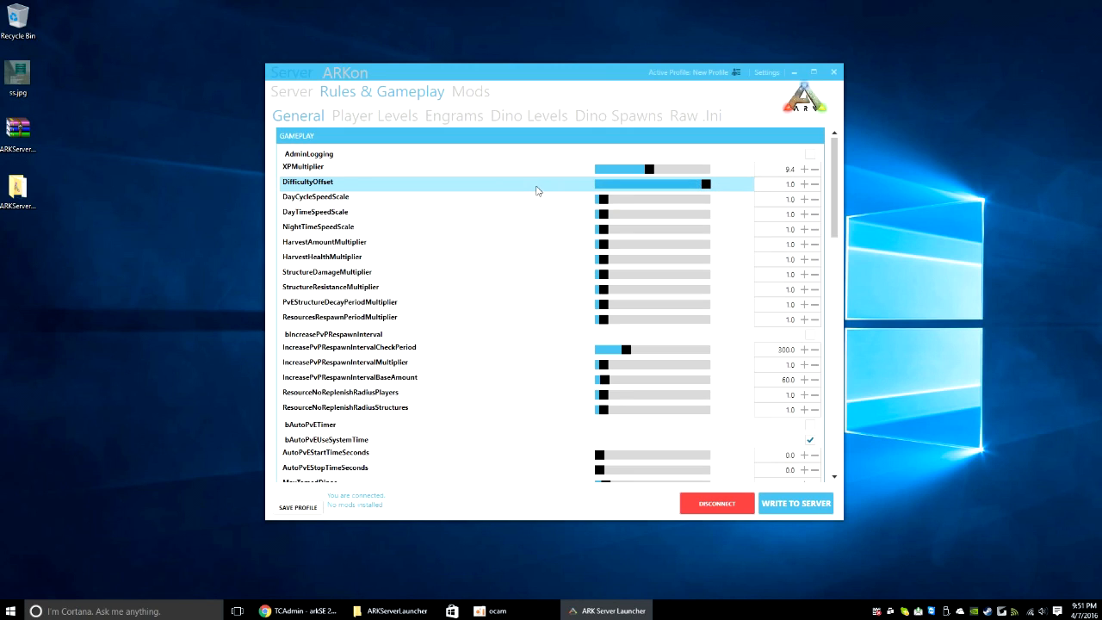
Step: Raise HarvestAmountMultiplier to 21.4
{"action": "scroll", "coordinate": [525, 230], "scroll_direction": "down", "scroll_amount": 6}
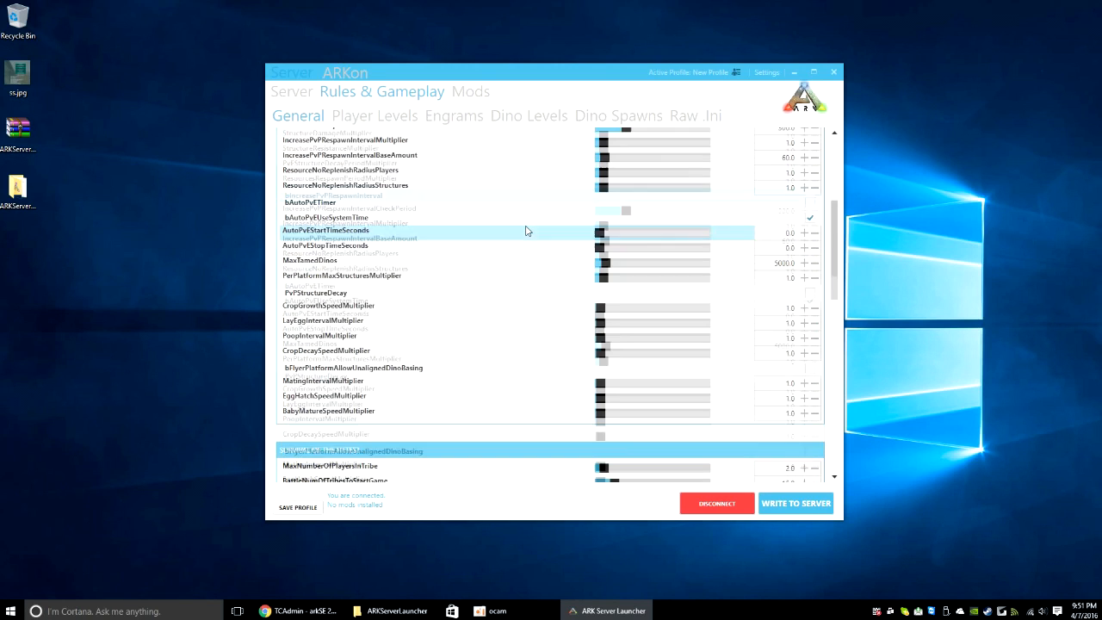
{"action": "scroll", "coordinate": [527, 230], "scroll_direction": "up", "scroll_amount": 5}
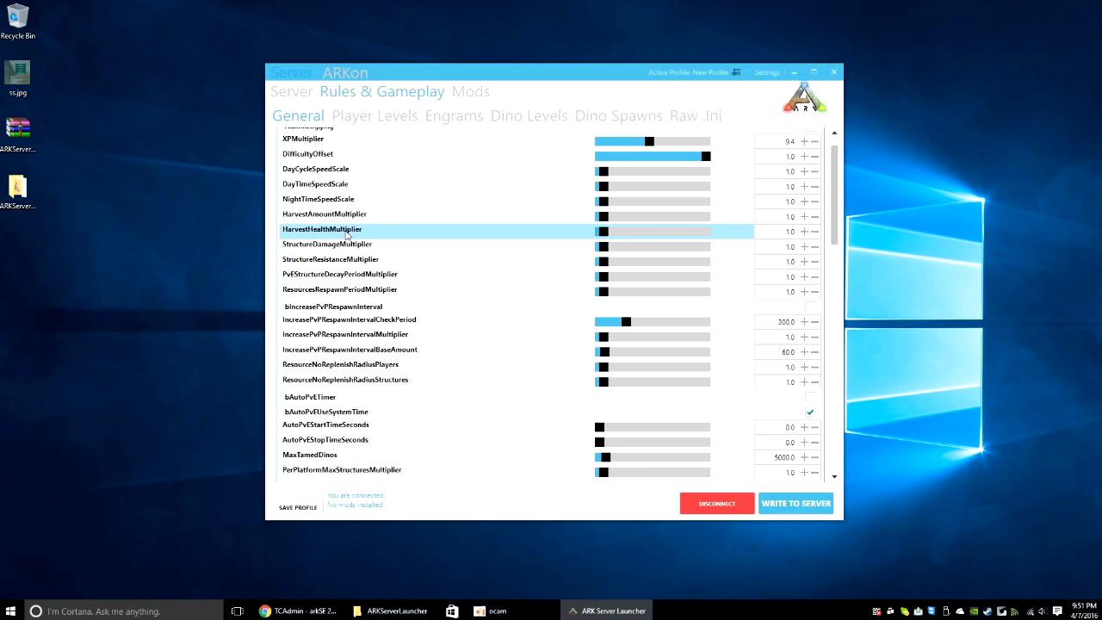
{"action": "left_click_drag", "start_coordinate": [602, 216], "coordinate": [691, 220]}
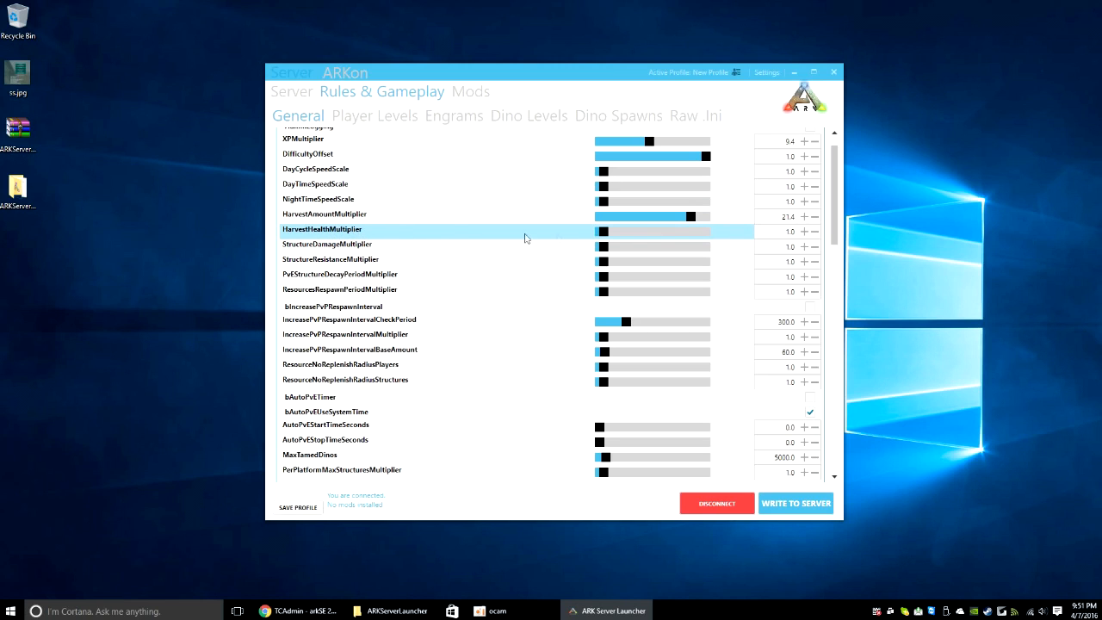
{"action": "scroll", "coordinate": [517, 314], "scroll_direction": "down", "scroll_amount": 7}
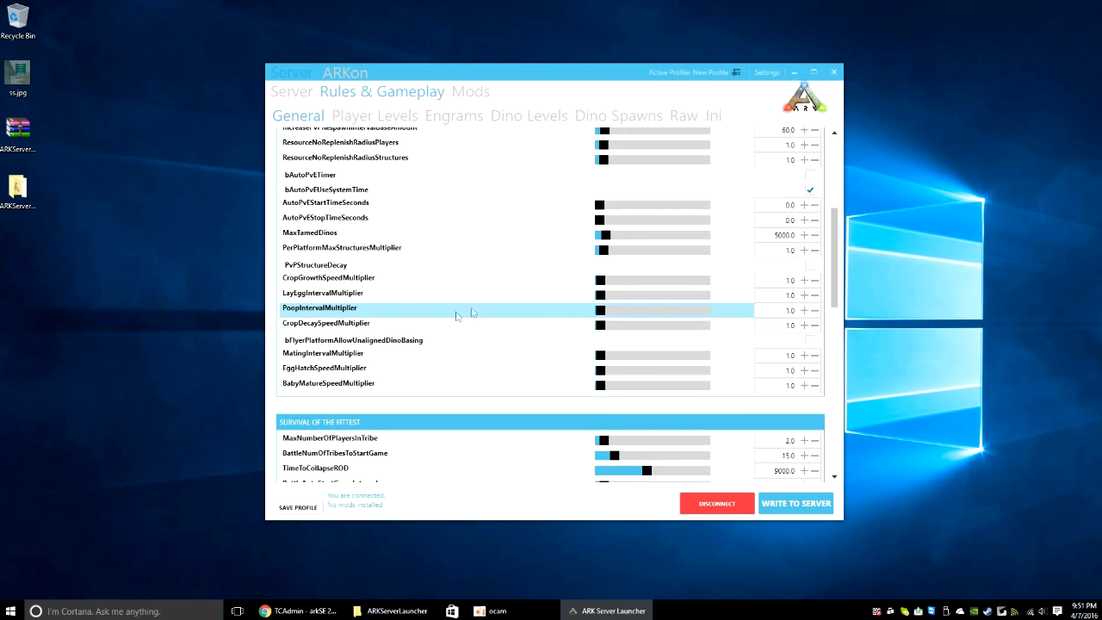
{"action": "scroll", "coordinate": [471, 321], "scroll_direction": "down", "scroll_amount": 13}
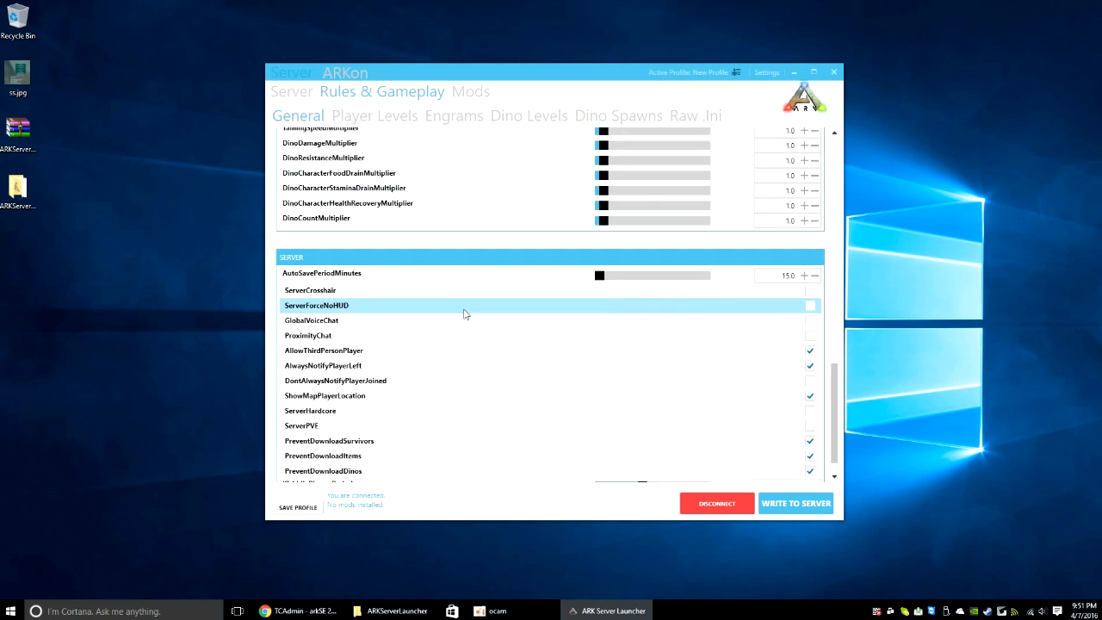
{"action": "scroll", "coordinate": [462, 320], "scroll_direction": "up", "scroll_amount": 4}
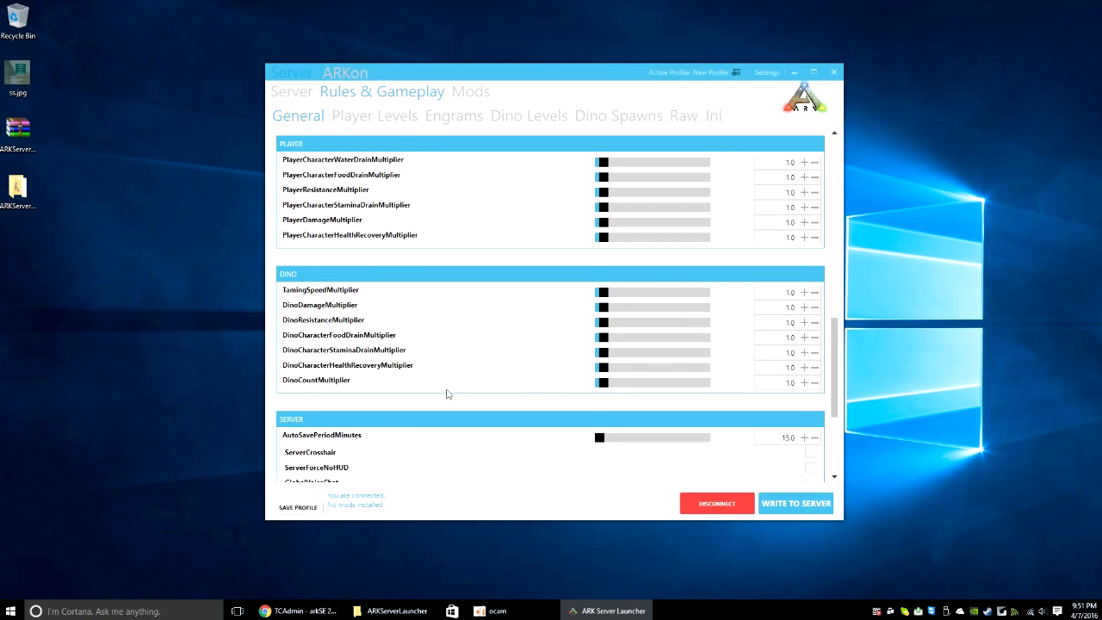
{"action": "scroll", "coordinate": [467, 381], "scroll_direction": "down", "scroll_amount": 2}
{"action": "scroll", "coordinate": [466, 377], "scroll_direction": "down", "scroll_amount": 2}
{"action": "scroll", "coordinate": [465, 374], "scroll_direction": "up", "scroll_amount": 12}
{"action": "scroll", "coordinate": [457, 357], "scroll_direction": "up", "scroll_amount": 2}
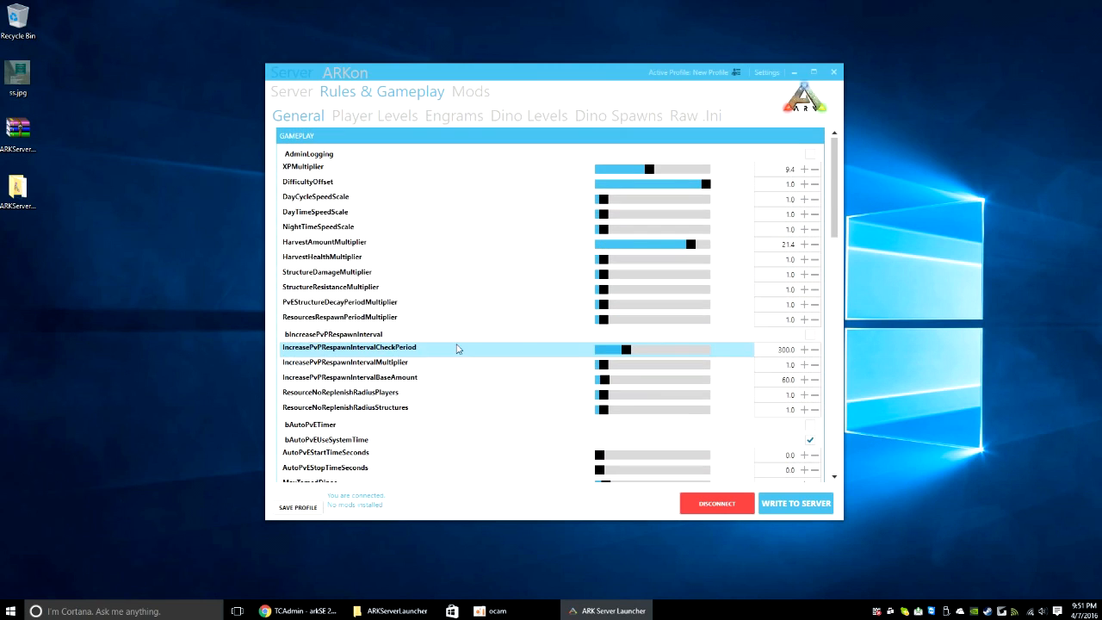
Step: Turn on custom player levels and select the last existing level, 90
{"action": "left_click", "coordinate": [367, 120]}
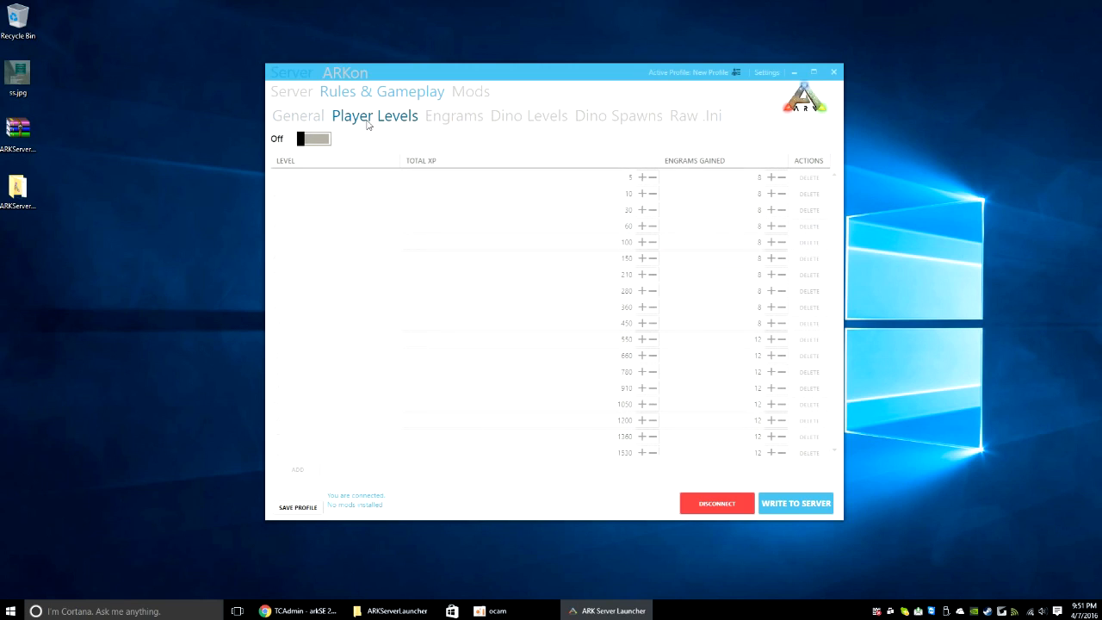
{"action": "left_click", "coordinate": [326, 142]}
{"action": "left_click_drag", "start_coordinate": [834, 222], "coordinate": [833, 419]}
{"action": "left_click", "coordinate": [568, 403]}
{"action": "left_click", "coordinate": [350, 422]}
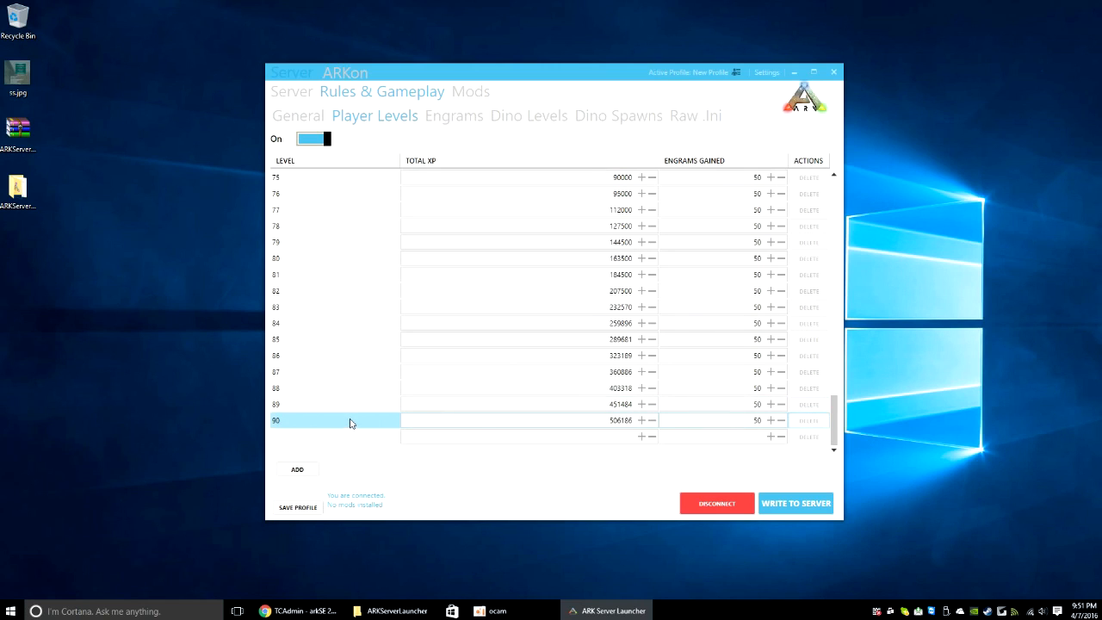
Step: Add player levels up to level 100, reaching 559140 XP
{"action": "left_click", "coordinate": [302, 470]}
{"action": "left_click", "coordinate": [302, 470]}
{"action": "left_click", "coordinate": [302, 470]}
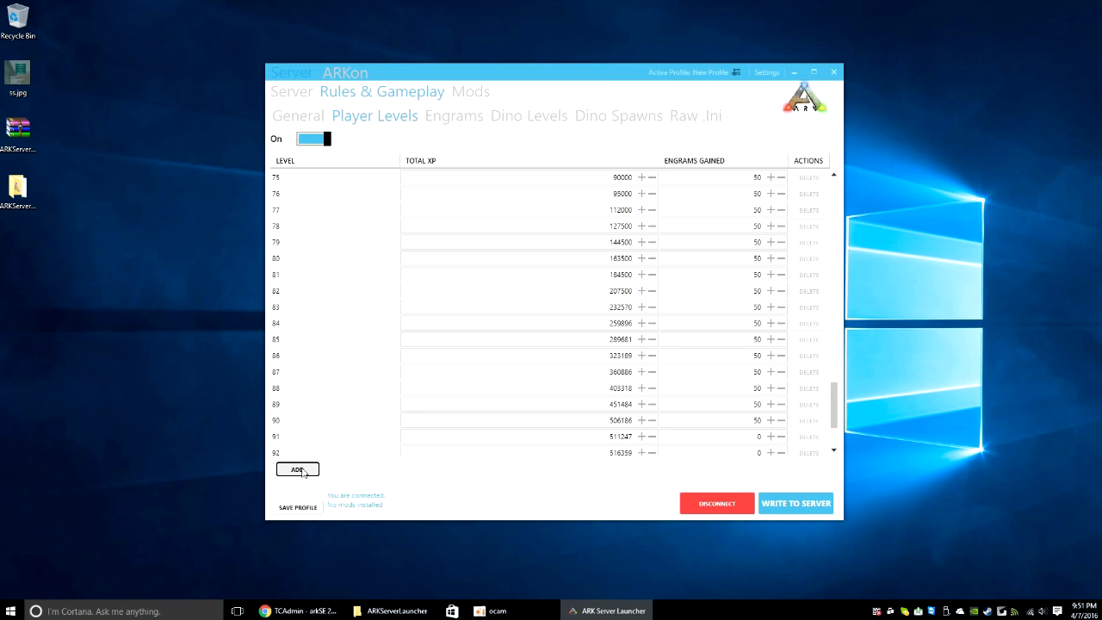
{"action": "scroll", "coordinate": [832, 396], "scroll_direction": "down", "scroll_amount": 3}
{"action": "scroll", "coordinate": [836, 422], "scroll_direction": "down", "scroll_amount": 1}
{"action": "left_click", "coordinate": [280, 421]}
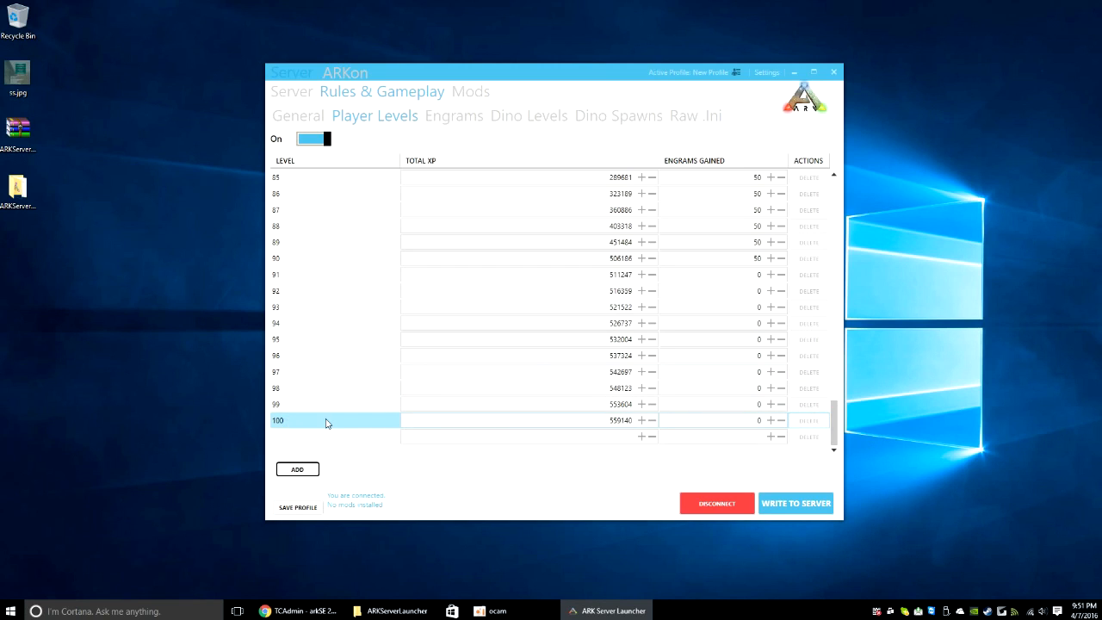
{"action": "left_click", "coordinate": [475, 401]}
{"action": "left_click", "coordinate": [457, 339]}
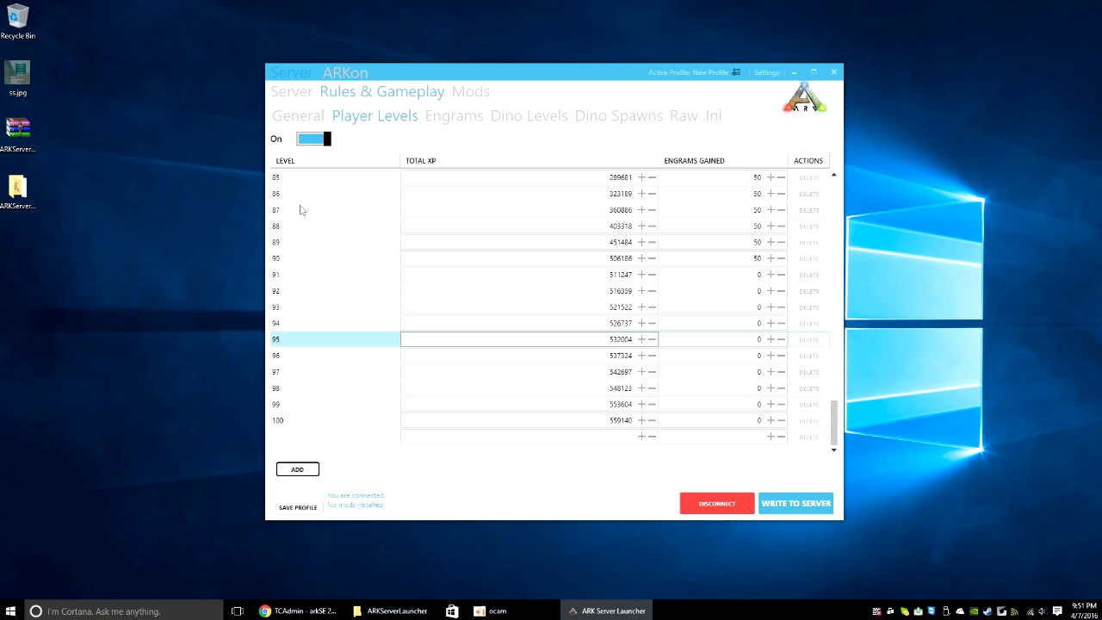
{"action": "left_click", "coordinate": [478, 138]}
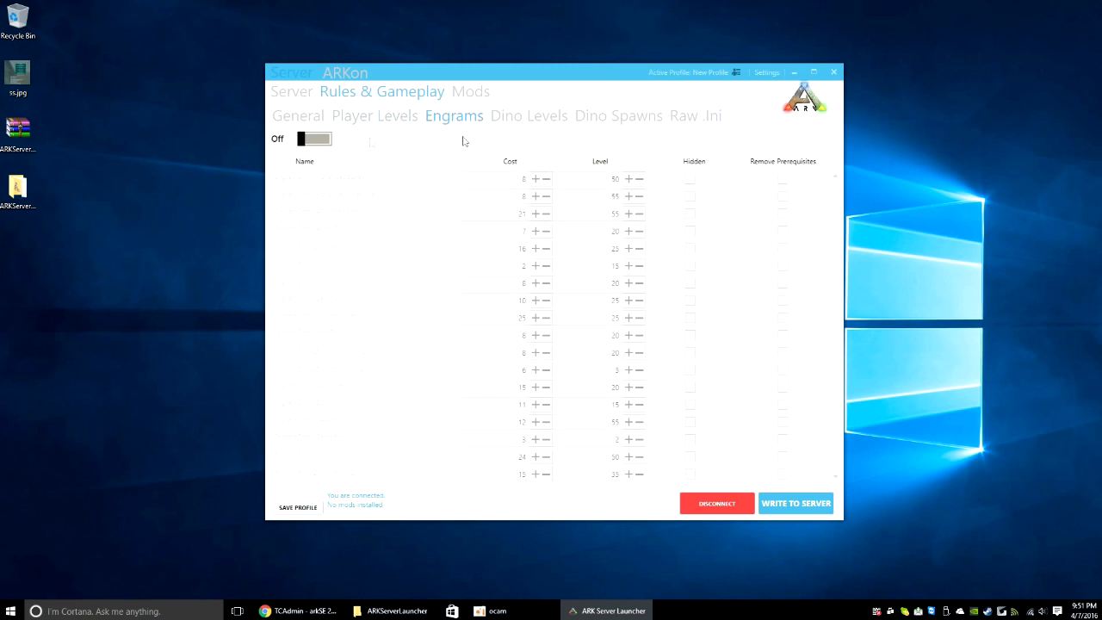
Step: Leave custom engrams off and add dino level rows from 121 up to 130
{"action": "left_click", "coordinate": [311, 142]}
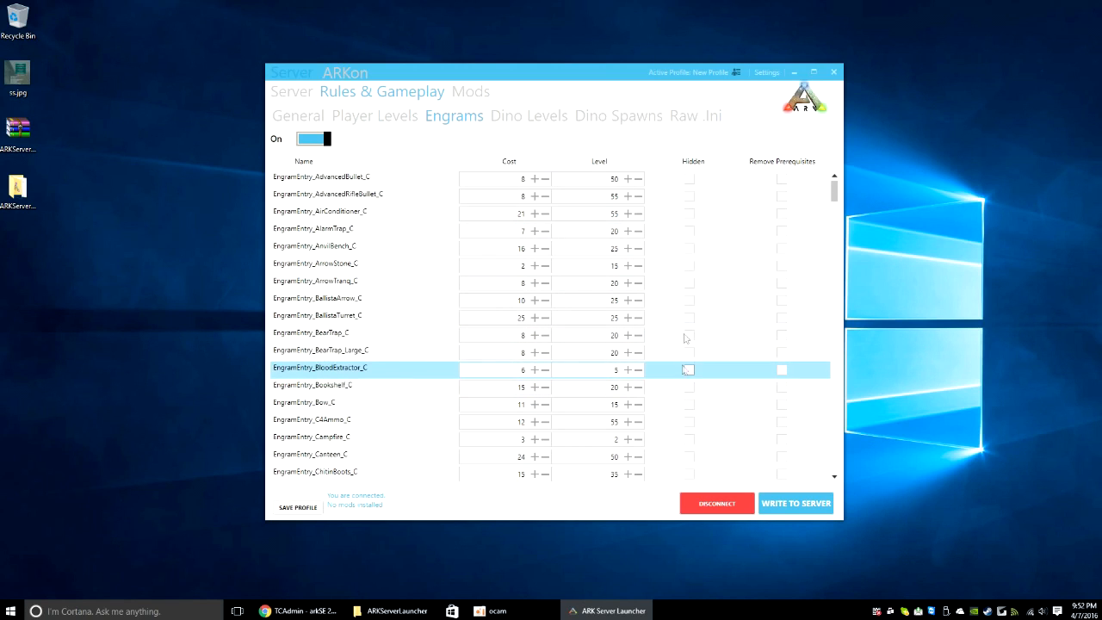
{"action": "left_click", "coordinate": [316, 140]}
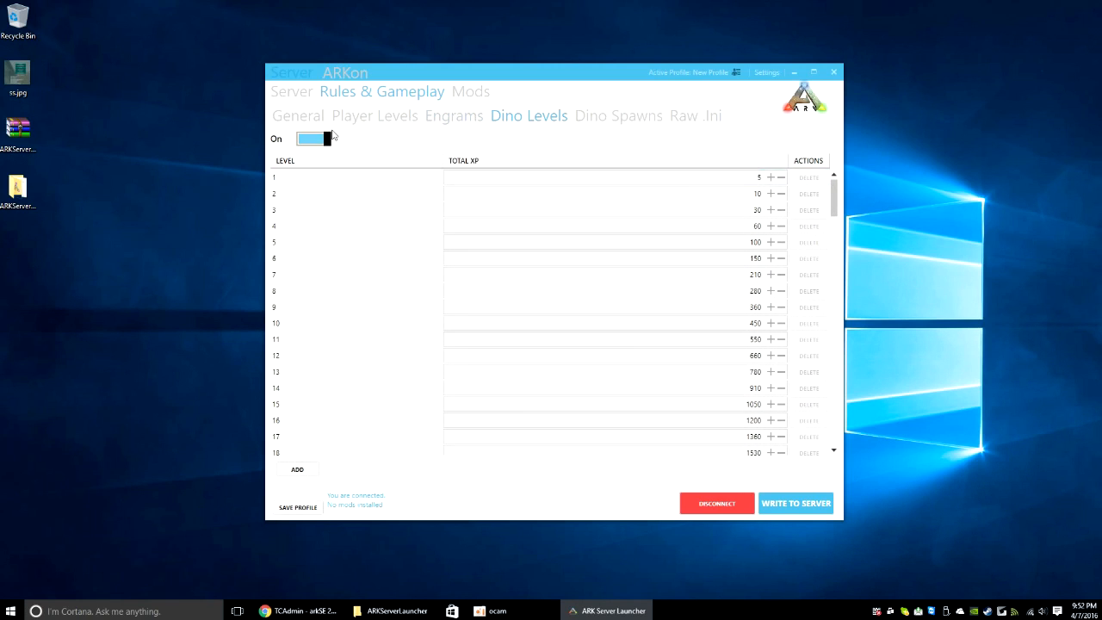
{"action": "left_click_drag", "start_coordinate": [835, 199], "coordinate": [835, 435]}
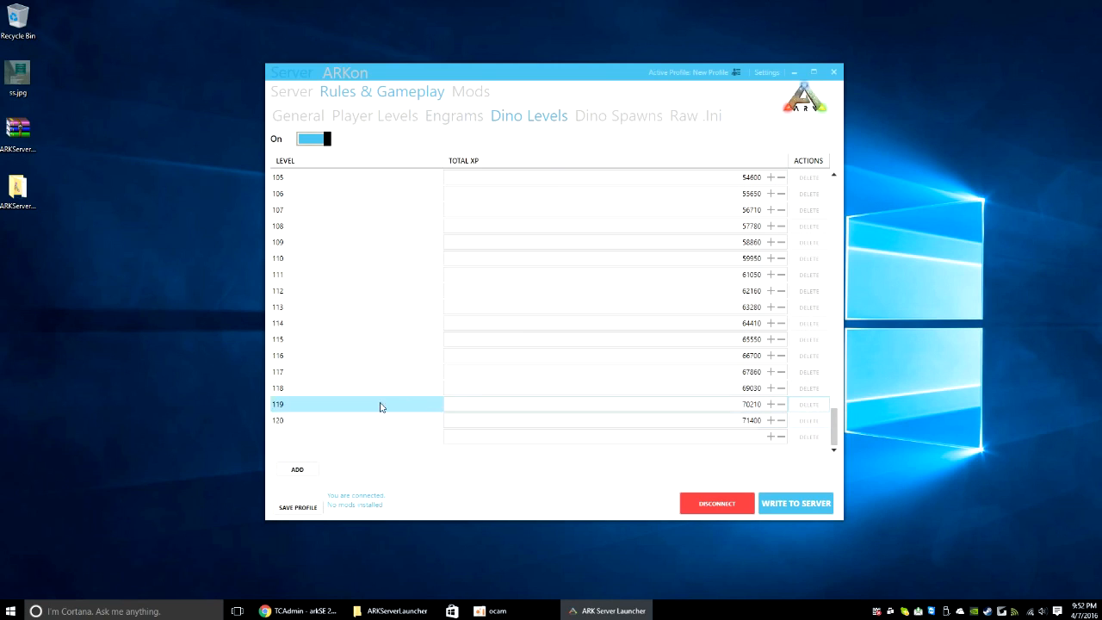
{"action": "left_click", "coordinate": [308, 469]}
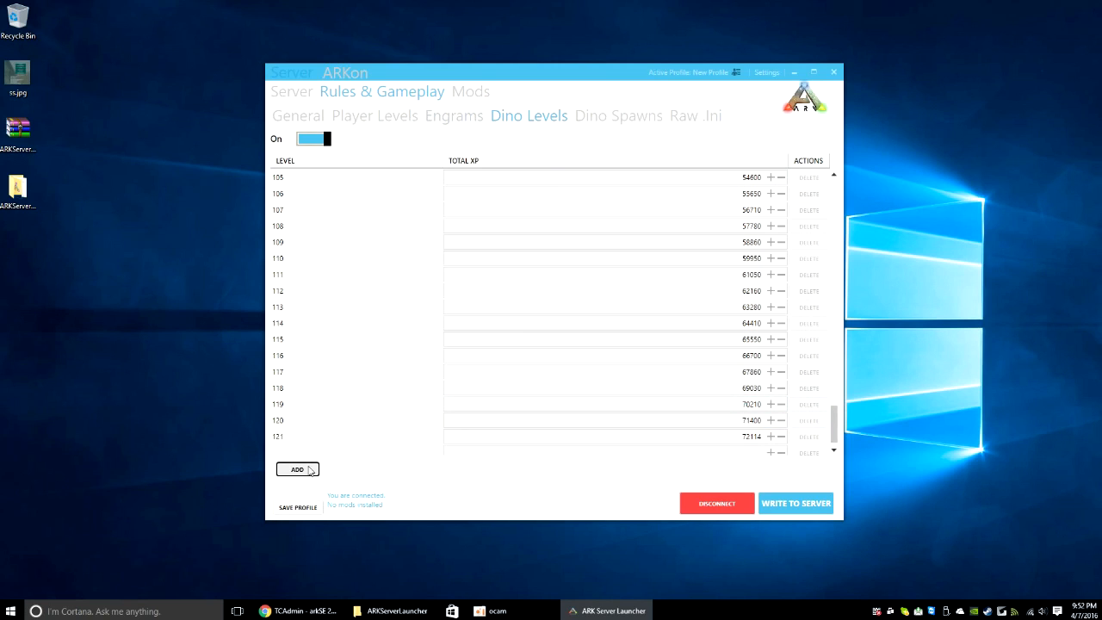
{"action": "left_click", "coordinate": [684, 437]}
{"action": "left_click_drag", "start_coordinate": [835, 400], "coordinate": [835, 435]}
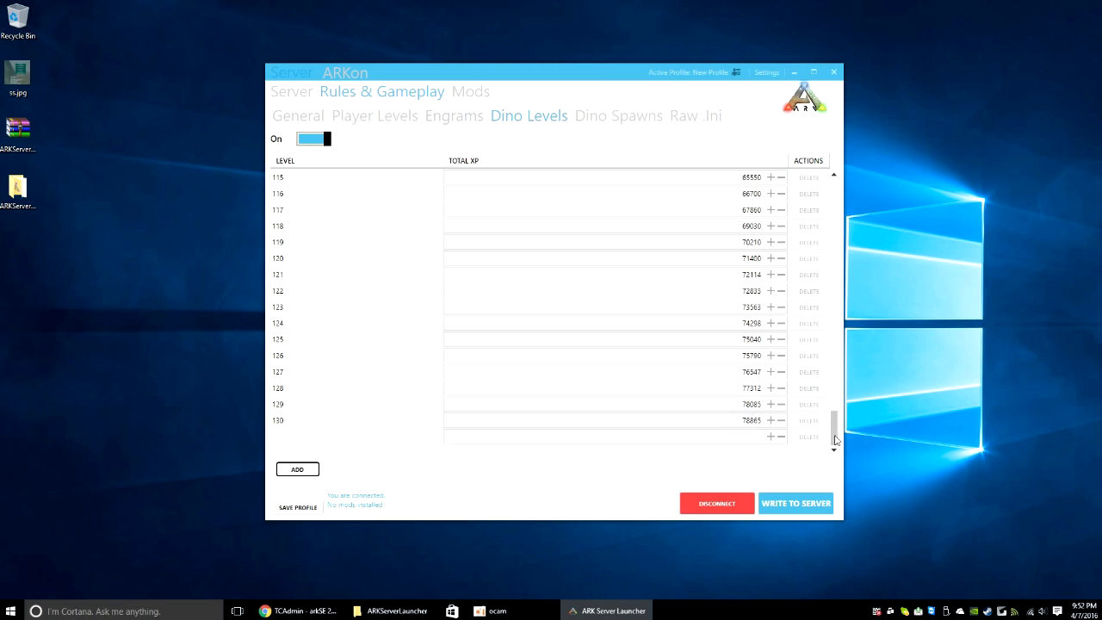
{"action": "left_click", "coordinate": [347, 439]}
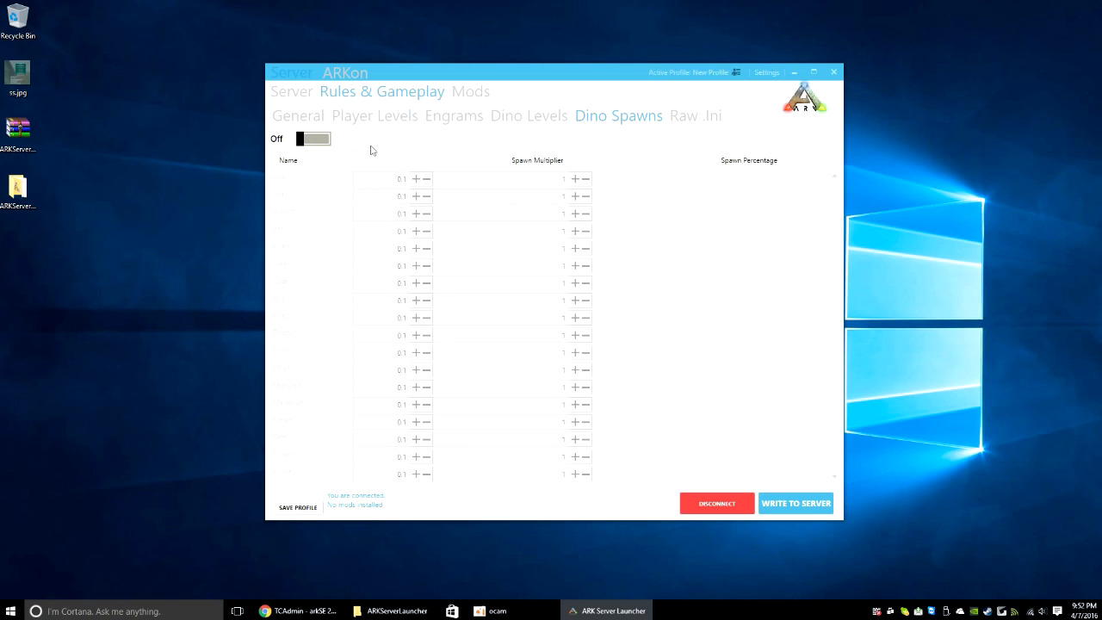
Step: Open the raw GameUserSettings.ini view and browse the ShooterGameUserSettings section entries
{"action": "left_click", "coordinate": [694, 122]}
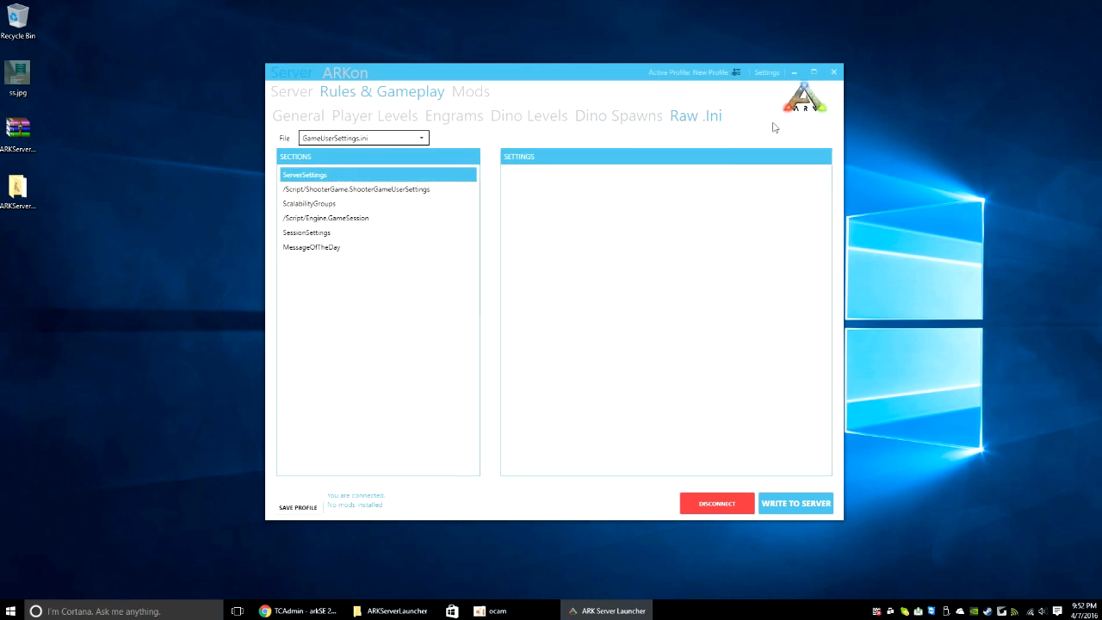
{"action": "left_click", "coordinate": [410, 190]}
{"action": "mouse_move", "coordinate": [821, 200]}
{"action": "left_mouse_down"}
{"action": "mouse_move", "coordinate": [825, 426]}
{"action": "mouse_move", "coordinate": [819, 184]}
{"action": "left_mouse_up"}
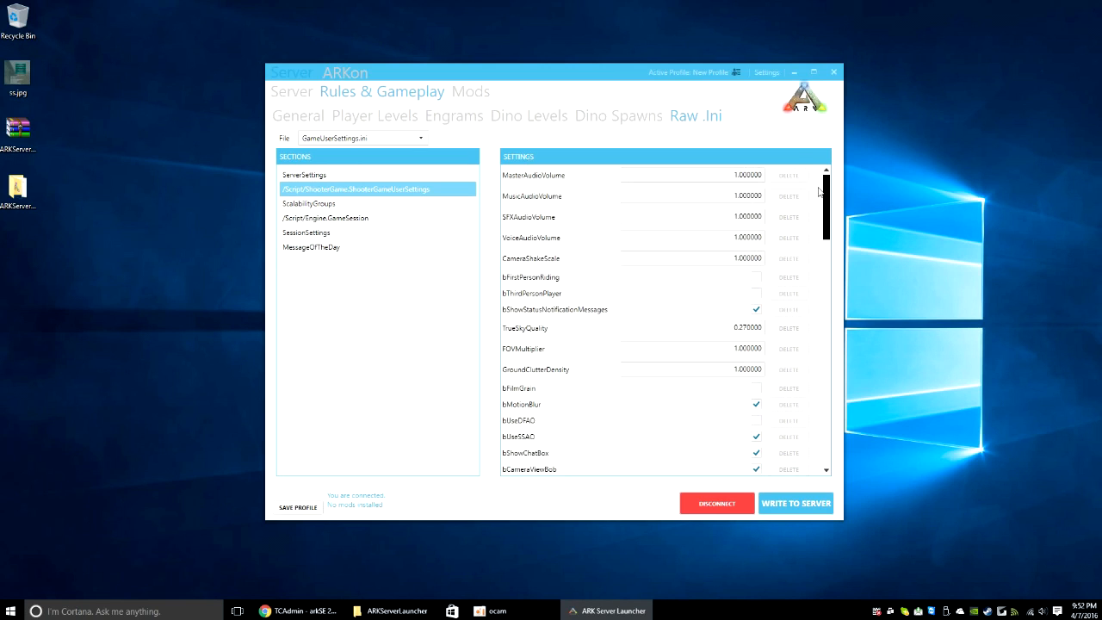
{"action": "scroll", "coordinate": [566, 314], "scroll_direction": "down", "scroll_amount": 5}
{"action": "scroll", "coordinate": [566, 313], "scroll_direction": "up", "scroll_amount": 5}
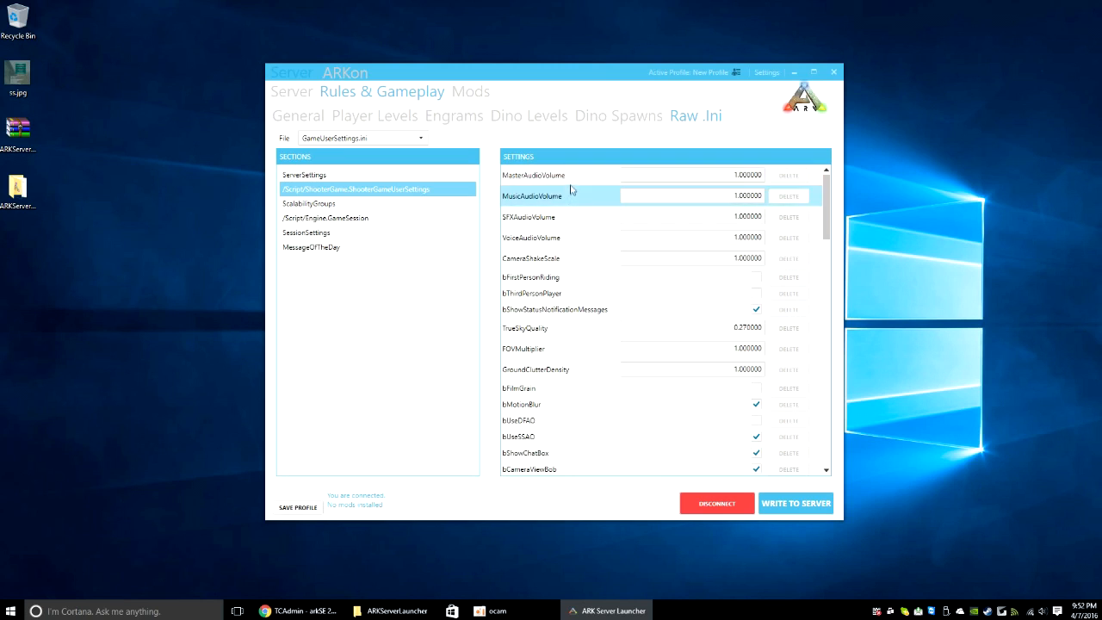
{"action": "scroll", "coordinate": [556, 249], "scroll_direction": "down", "scroll_amount": 10}
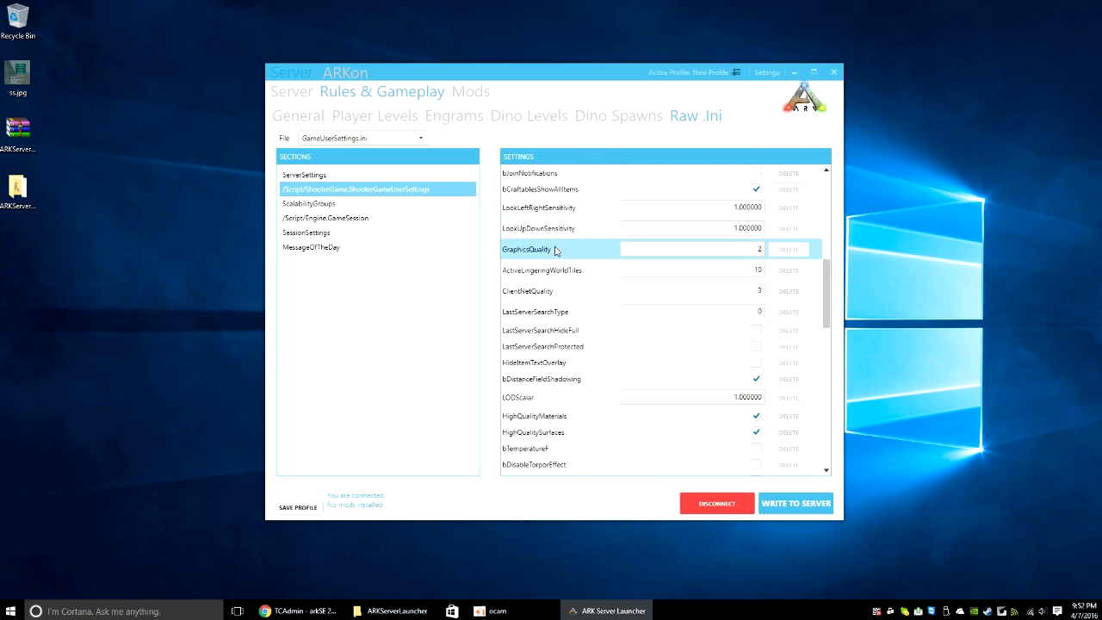
{"action": "scroll", "coordinate": [555, 250], "scroll_direction": "up", "scroll_amount": 5}
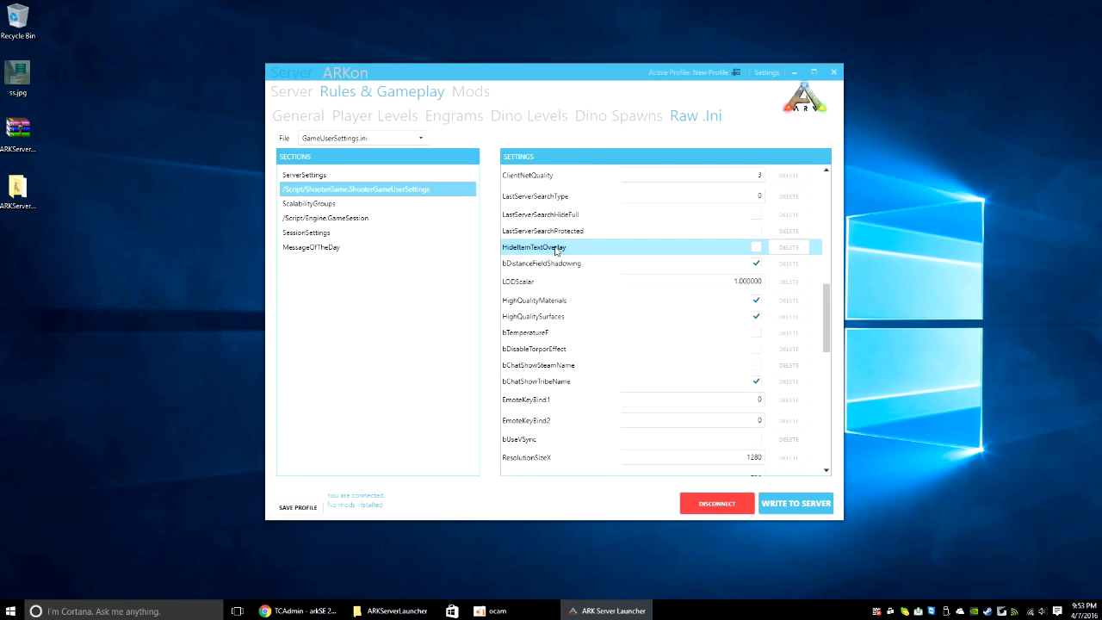
{"action": "scroll", "coordinate": [555, 250], "scroll_direction": "up", "scroll_amount": 3}
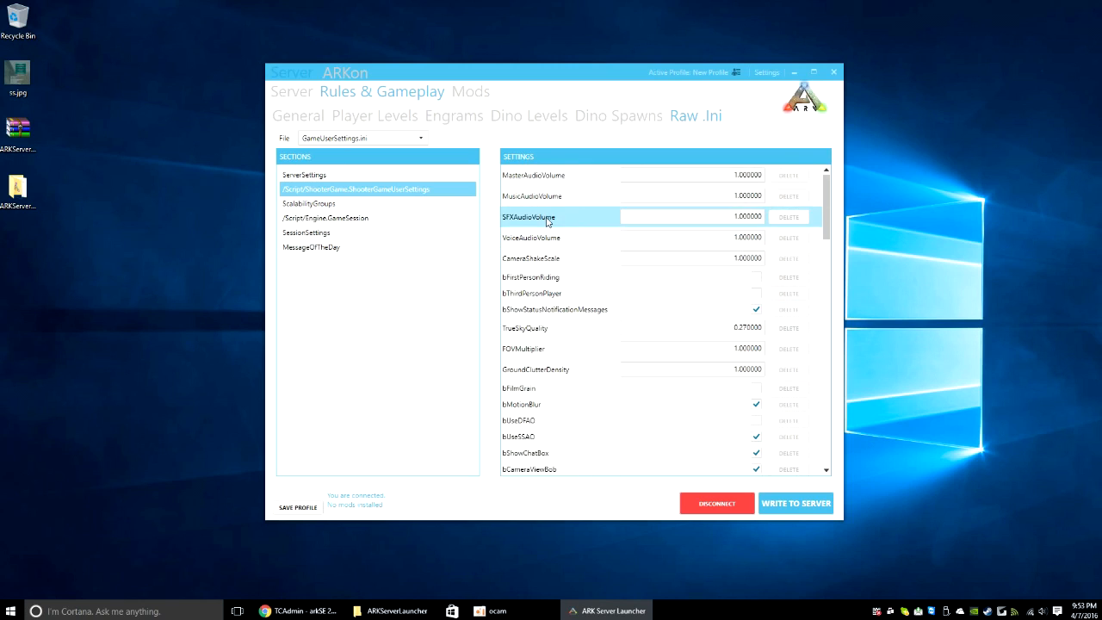
Step: Review the ScalabilityGroups, GameSession, SessionSettings and MessageOfTheDay sections, then return to Server settings
{"action": "left_click", "coordinate": [380, 205]}
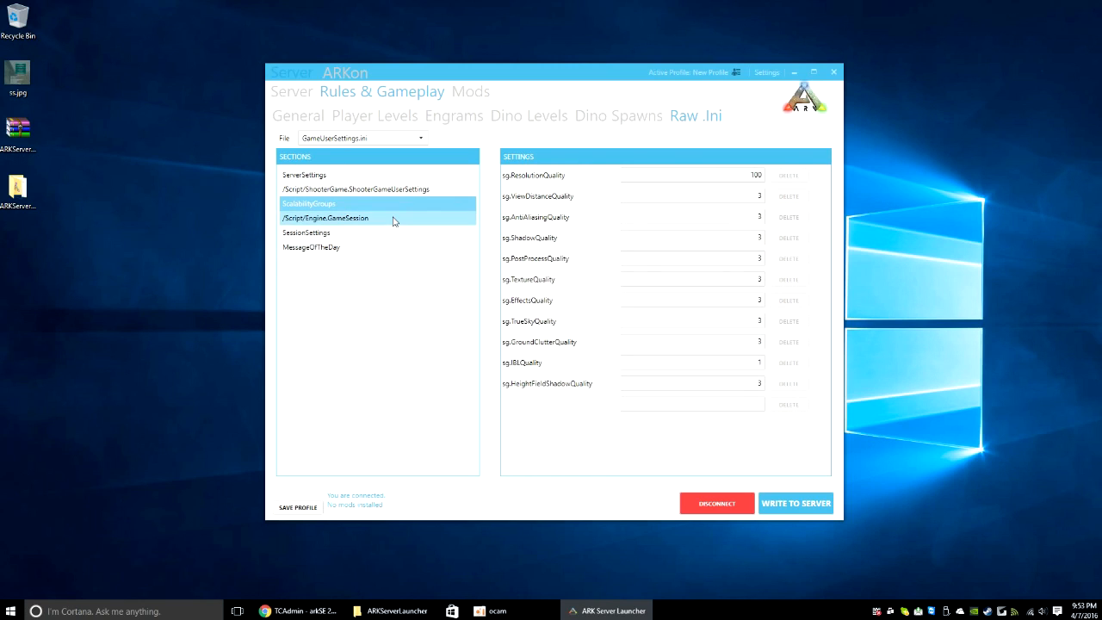
{"action": "left_click", "coordinate": [394, 221]}
{"action": "left_click", "coordinate": [393, 233]}
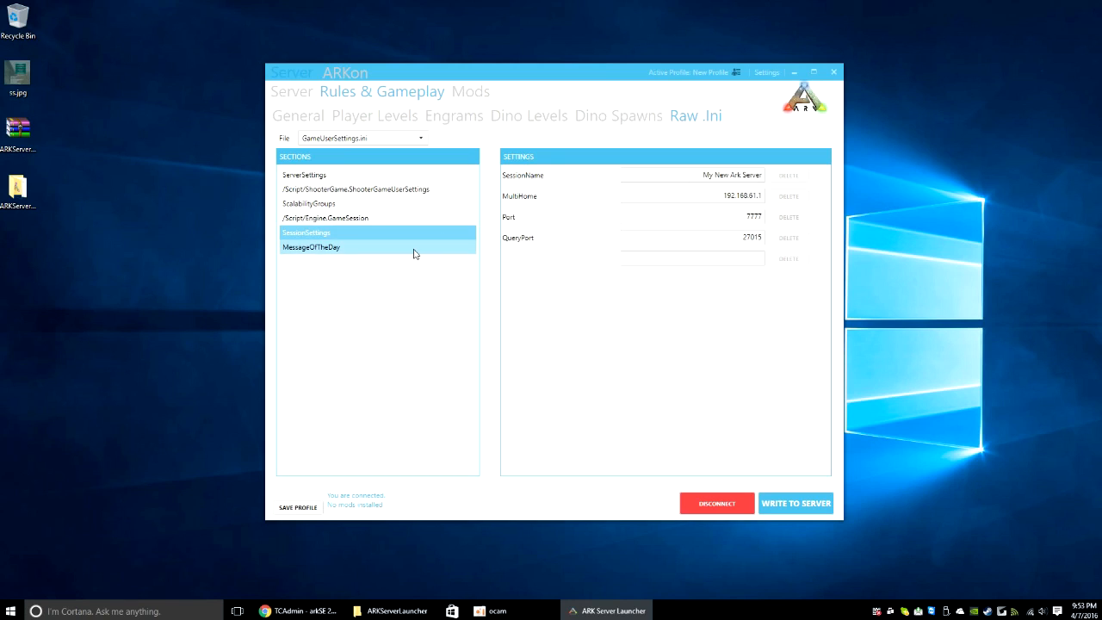
{"action": "left_click", "coordinate": [414, 254]}
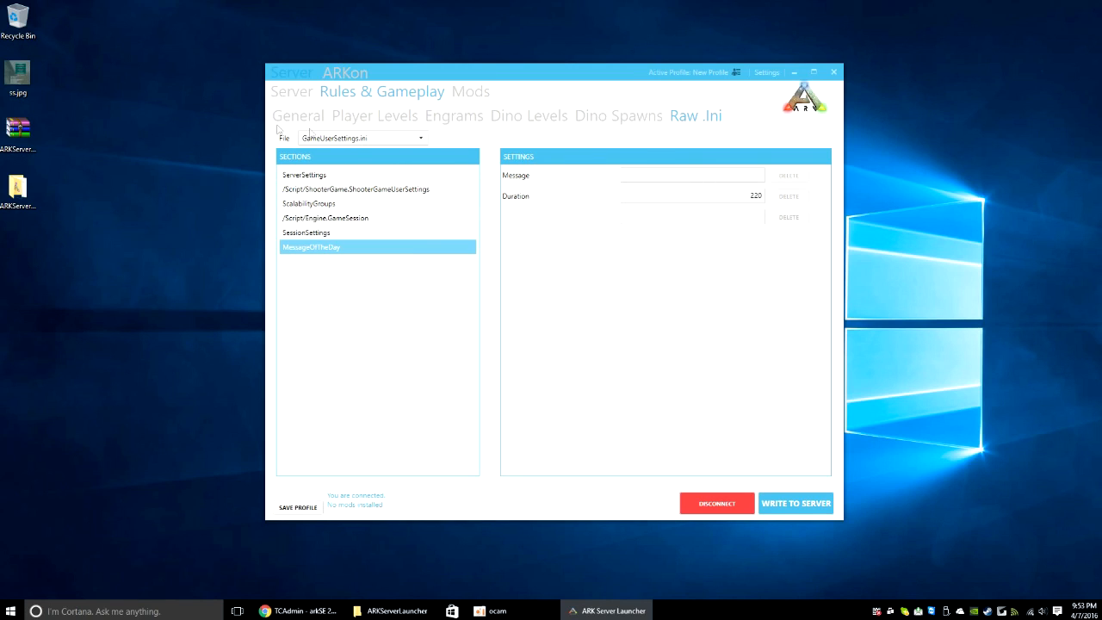
{"action": "left_click", "coordinate": [291, 91]}
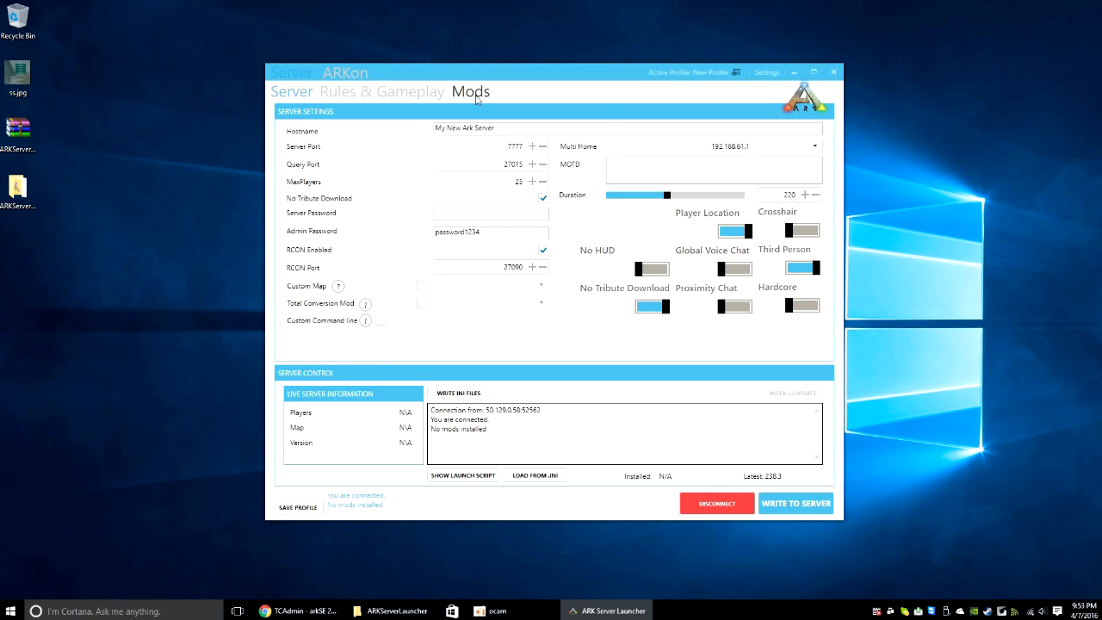
Step: On the Mods page, paste 'Stack Plus' into Mod Search to list its two versions
{"action": "left_click", "coordinate": [472, 92]}
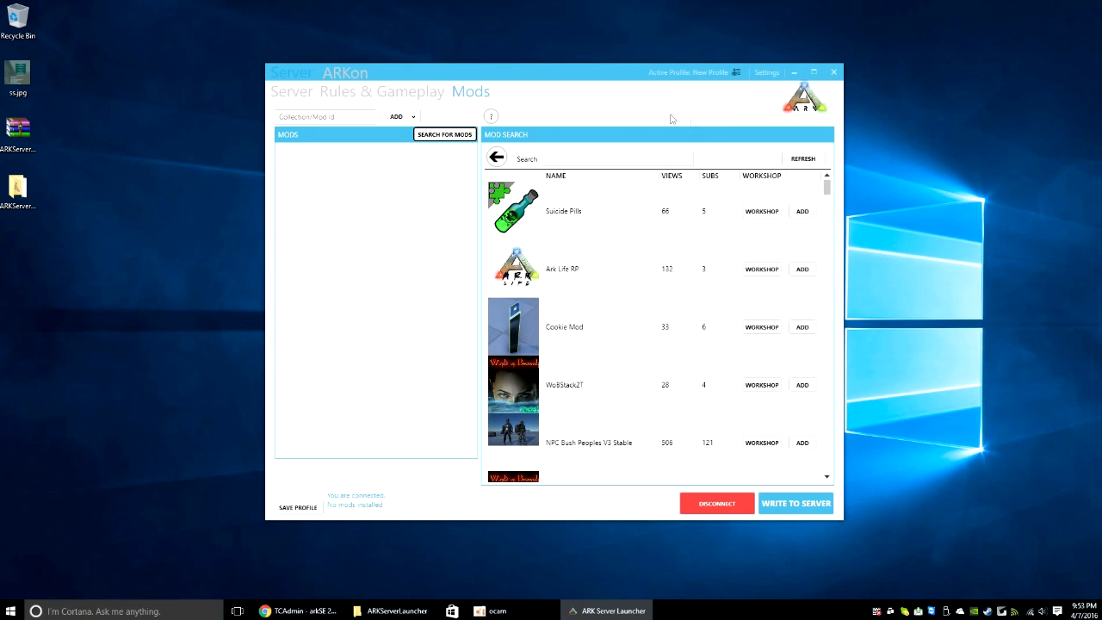
{"action": "scroll", "coordinate": [828, 258], "scroll_direction": "down", "scroll_amount": 10}
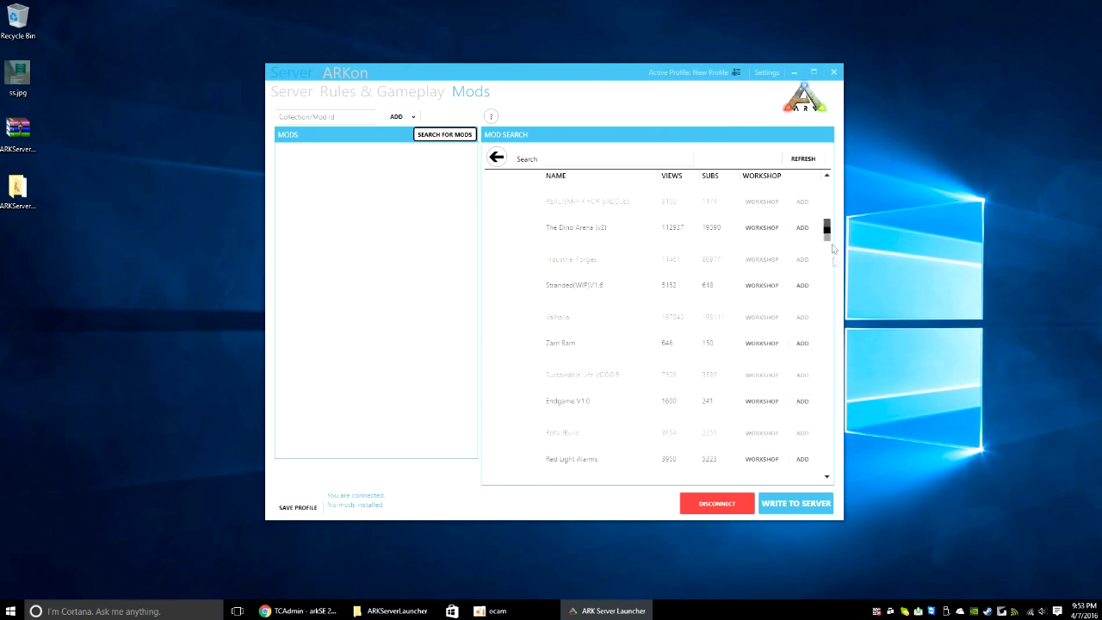
{"action": "scroll", "coordinate": [833, 283], "scroll_direction": "up", "scroll_amount": 10}
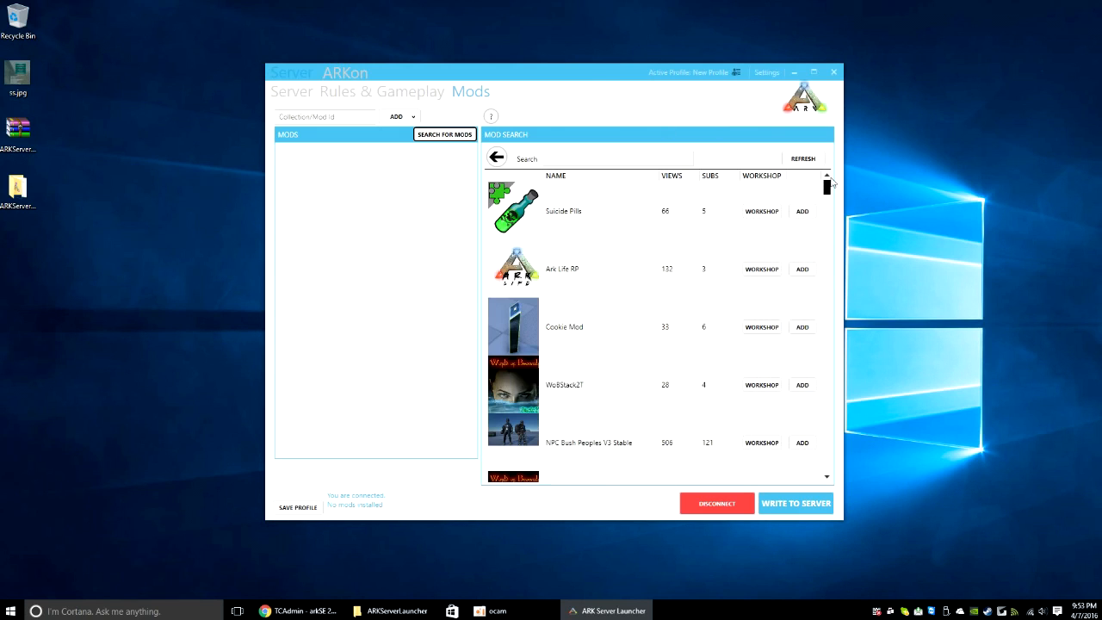
{"action": "left_click", "coordinate": [579, 156]}
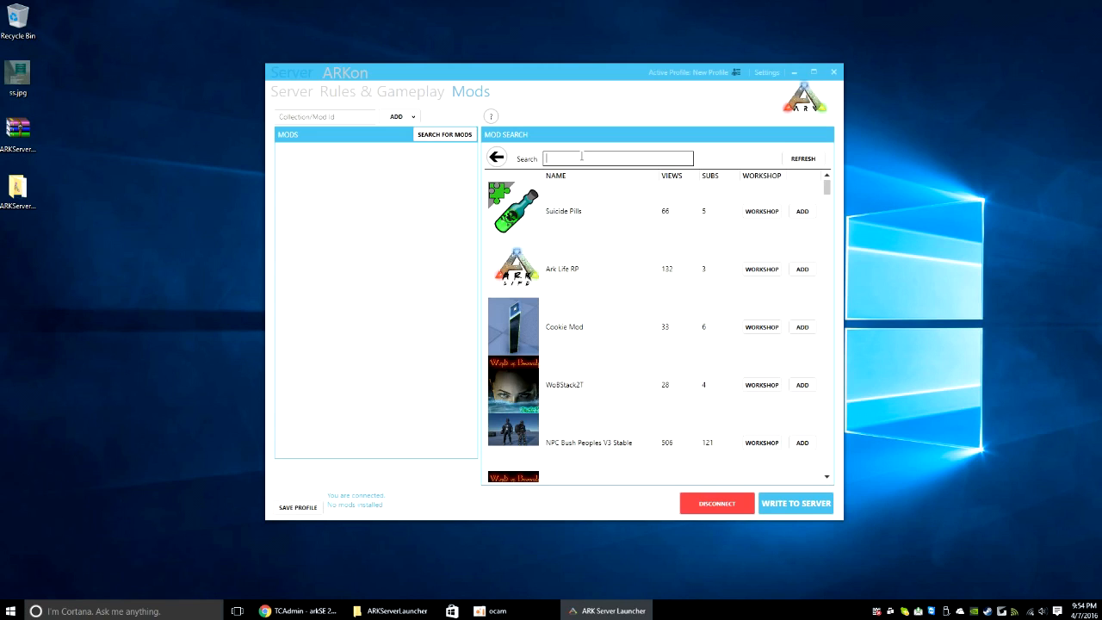
{"action": "type", "text": "Stack Plus"}
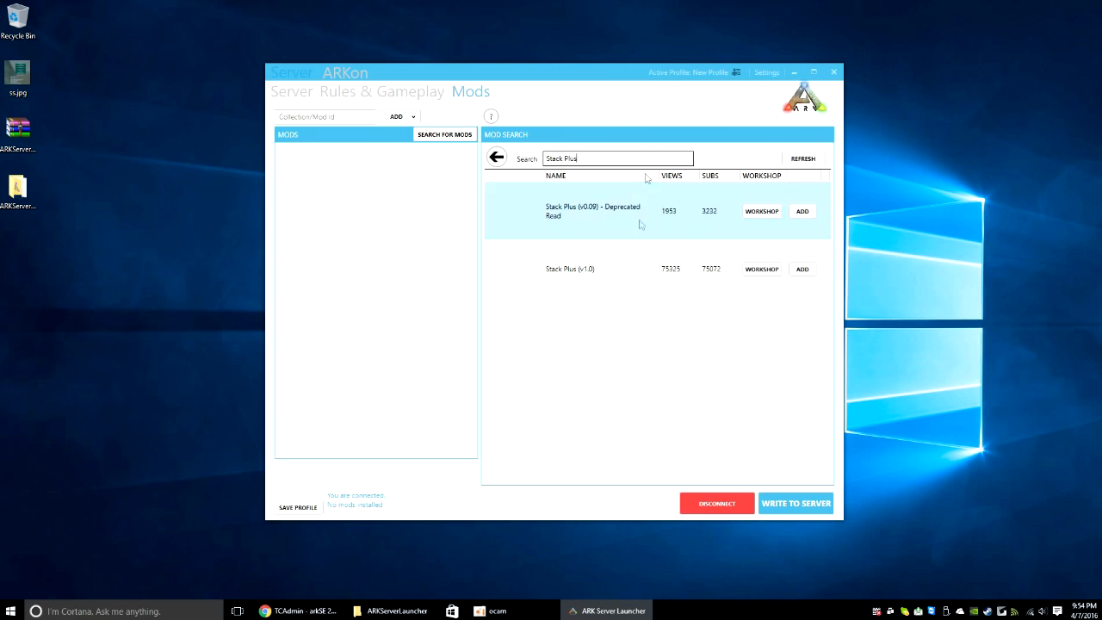
Step: Add the Stack Plus (v1.0) result to the server's mods and view its Mod Information
{"action": "triple_click", "coordinate": [579, 158]}
{"action": "left_click", "coordinate": [578, 158]}
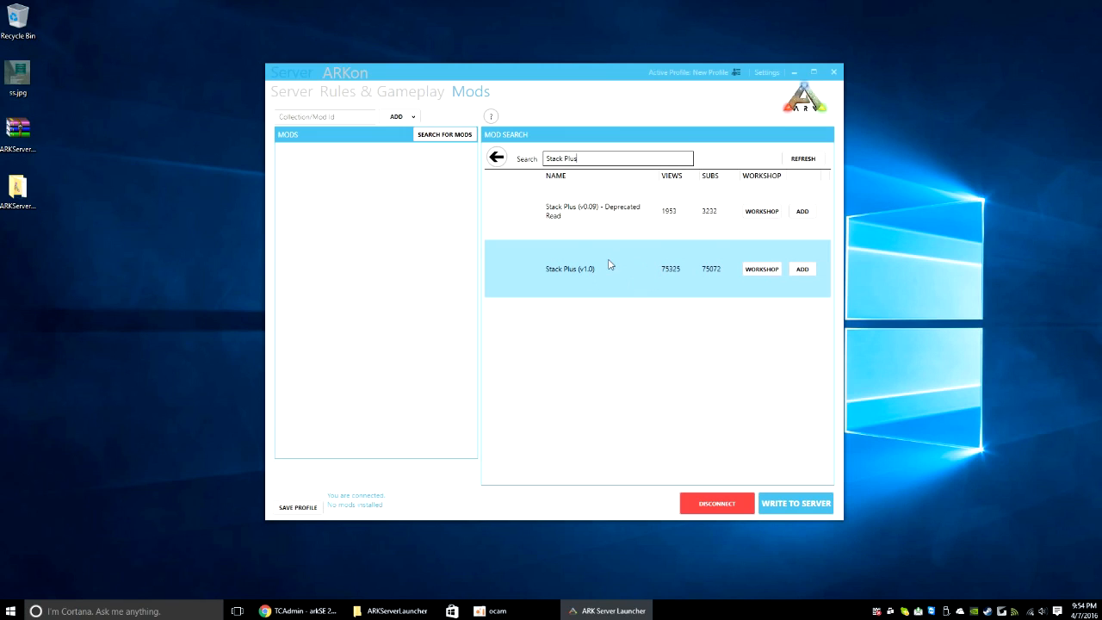
{"action": "left_click", "coordinate": [644, 292]}
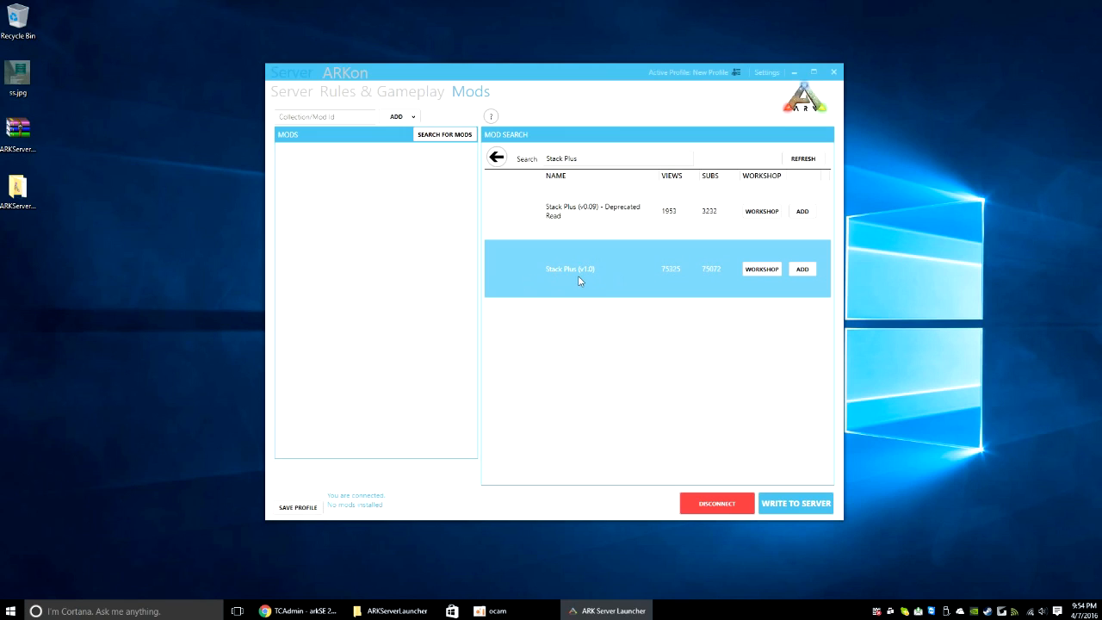
{"action": "left_click", "coordinate": [803, 268]}
{"action": "left_click", "coordinate": [403, 177]}
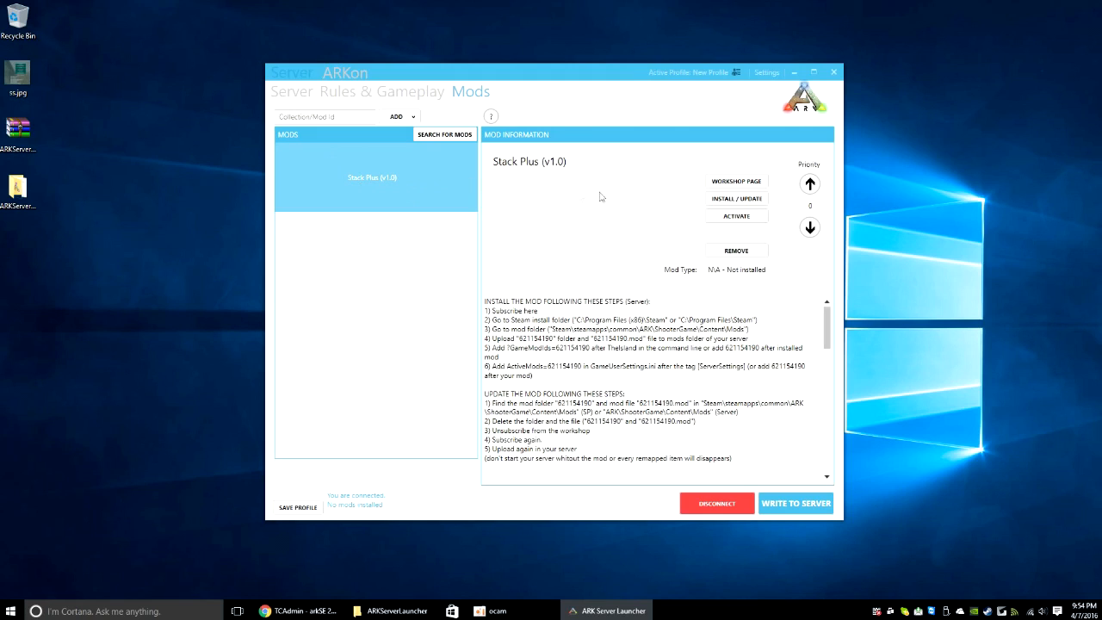
Step: Install Stack Plus (v1.0), activate it once installed, and nudge the launcher window right
{"action": "left_click", "coordinate": [738, 202]}
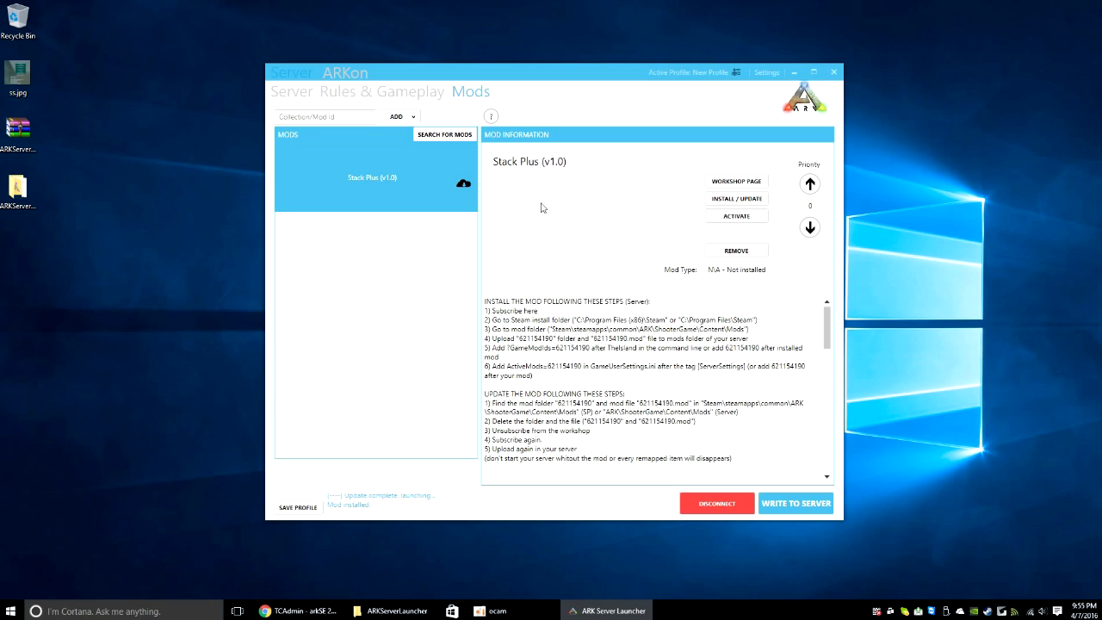
{"action": "left_click", "coordinate": [723, 217]}
{"action": "left_click_drag", "start_coordinate": [538, 72], "coordinate": [572, 74]}
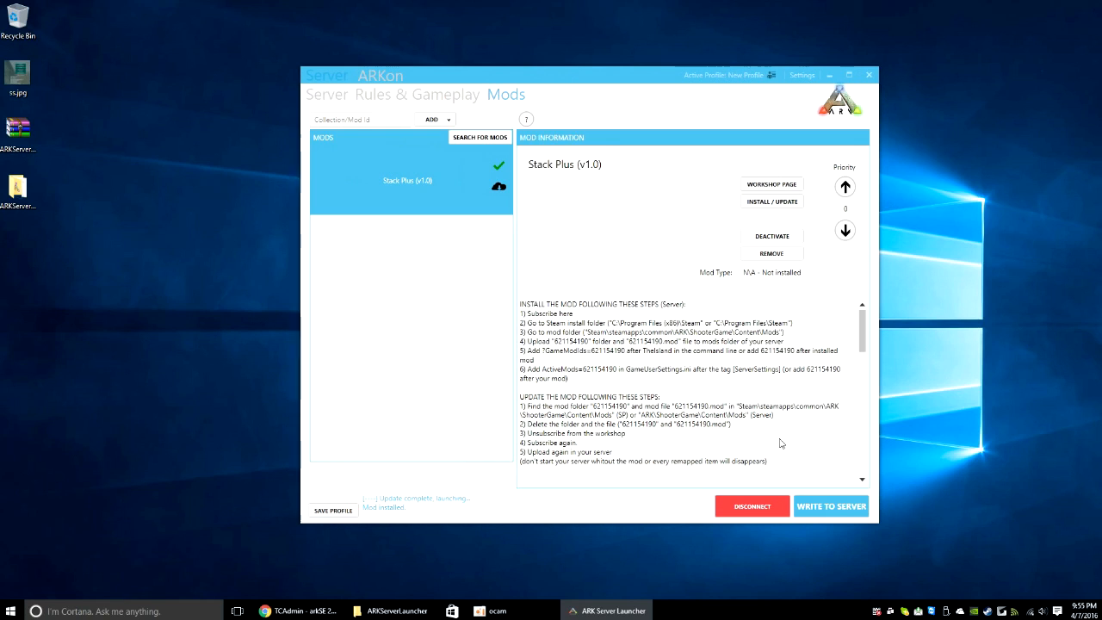
Step: Write Game.ini and GameUserSettings.ini to the remote server and check the Server Control log
{"action": "left_click", "coordinate": [845, 513]}
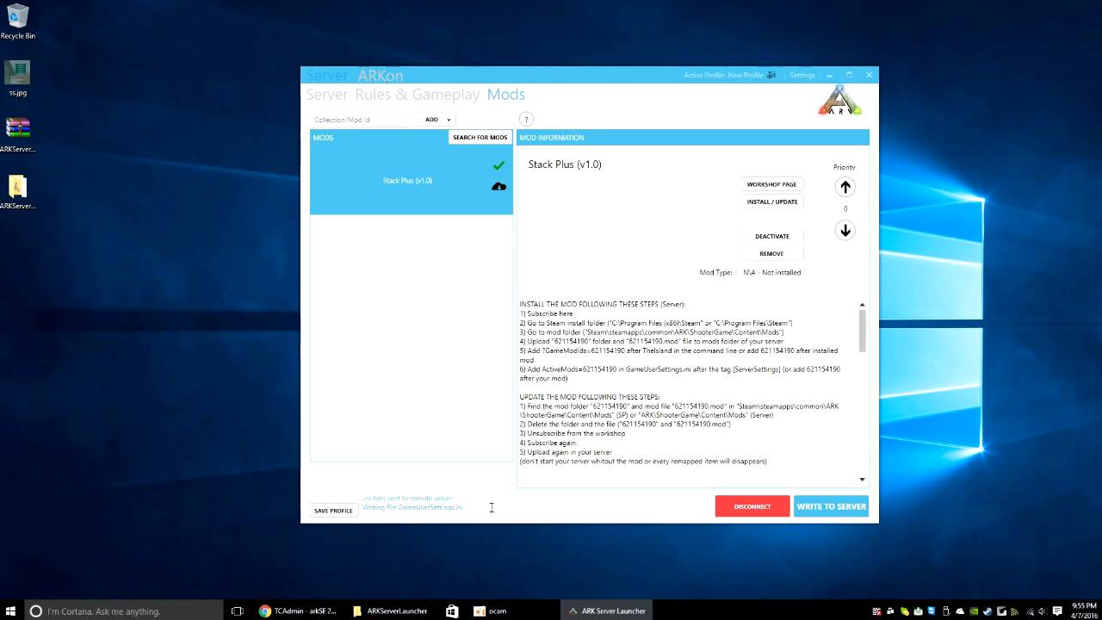
{"action": "left_click_drag", "start_coordinate": [363, 508], "coordinate": [641, 508]}
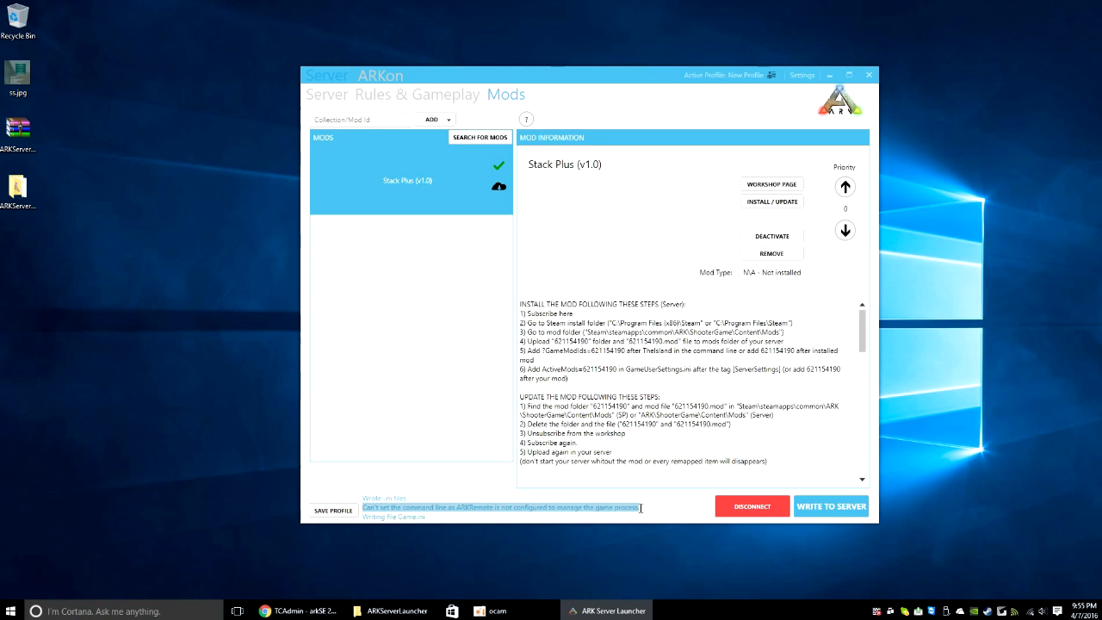
{"action": "left_click", "coordinate": [646, 507]}
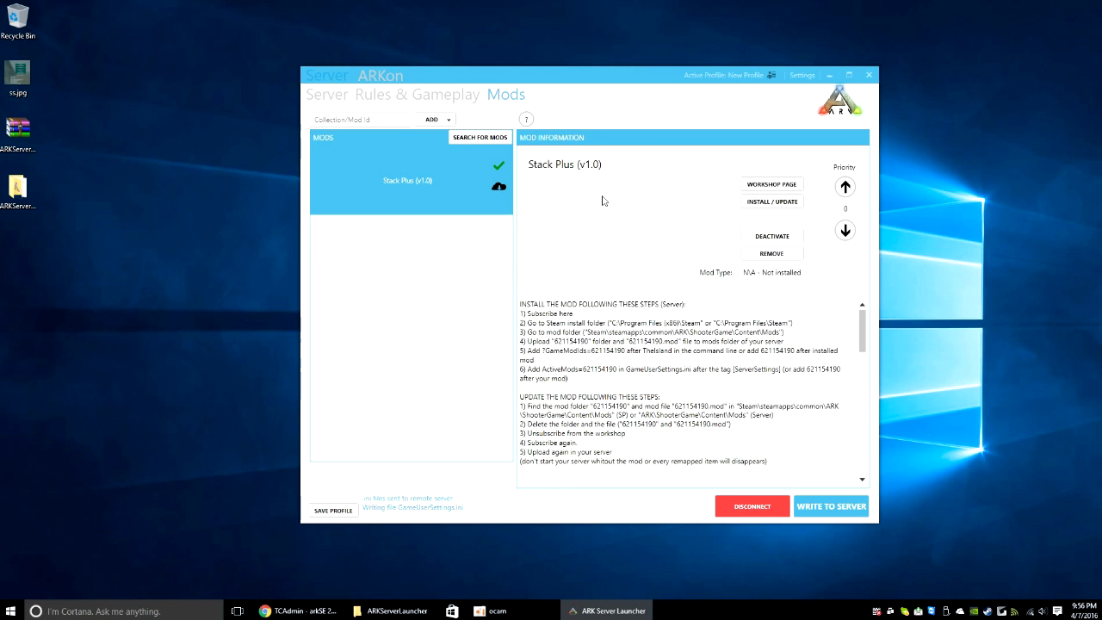
{"action": "left_click", "coordinate": [326, 96]}
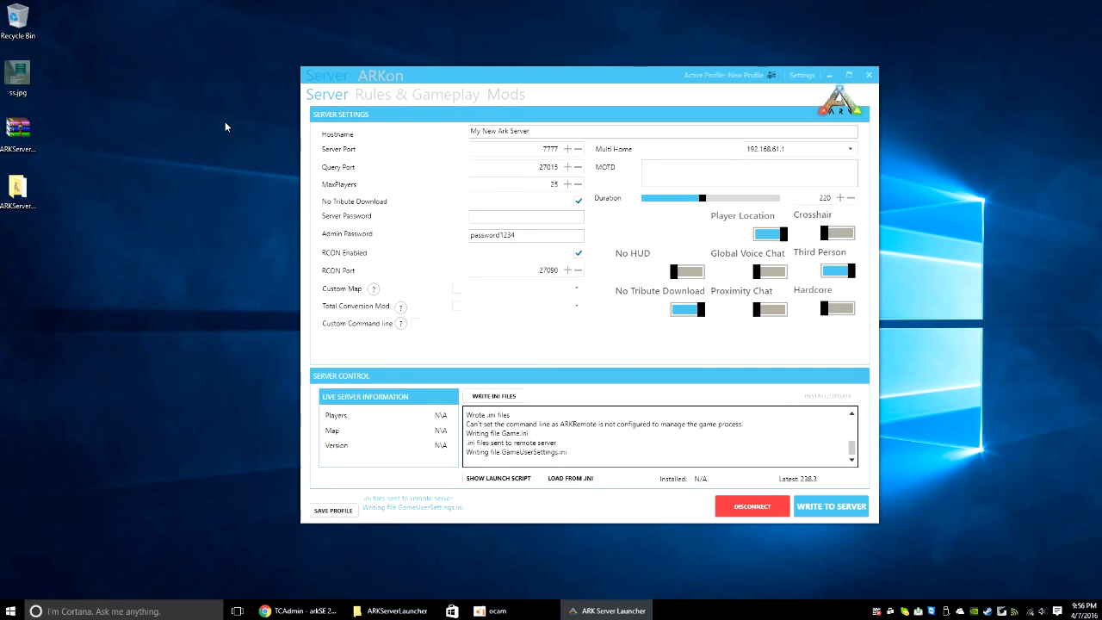